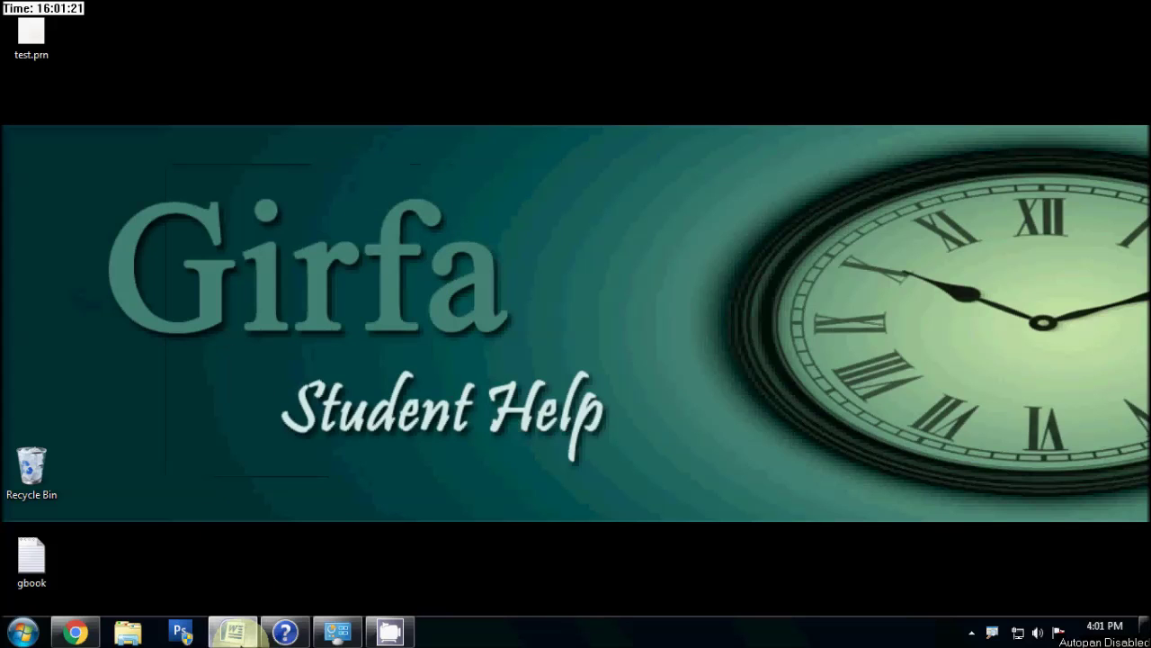
# - Restore the Girfa Student Help document in Word and scroll through it
pyautogui.click(233, 632)
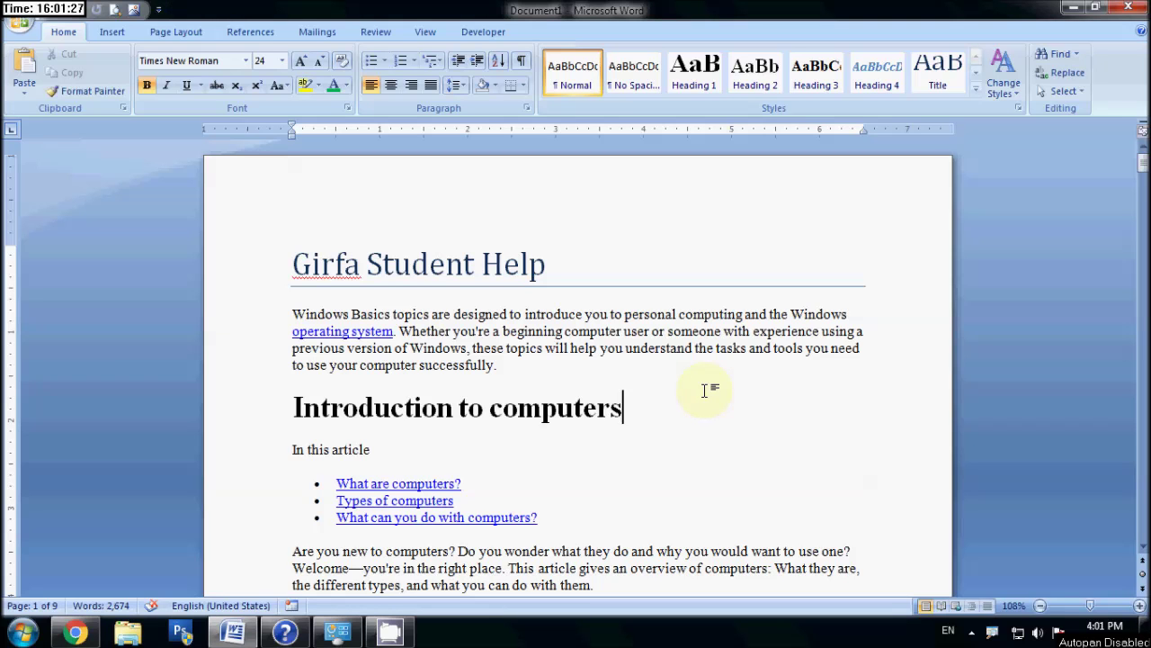
pyautogui.scroll(-8, 708, 388)
pyautogui.scroll(-4, 708, 389)
pyautogui.scroll(5, 708, 389)
pyautogui.scroll(5, 707, 388)
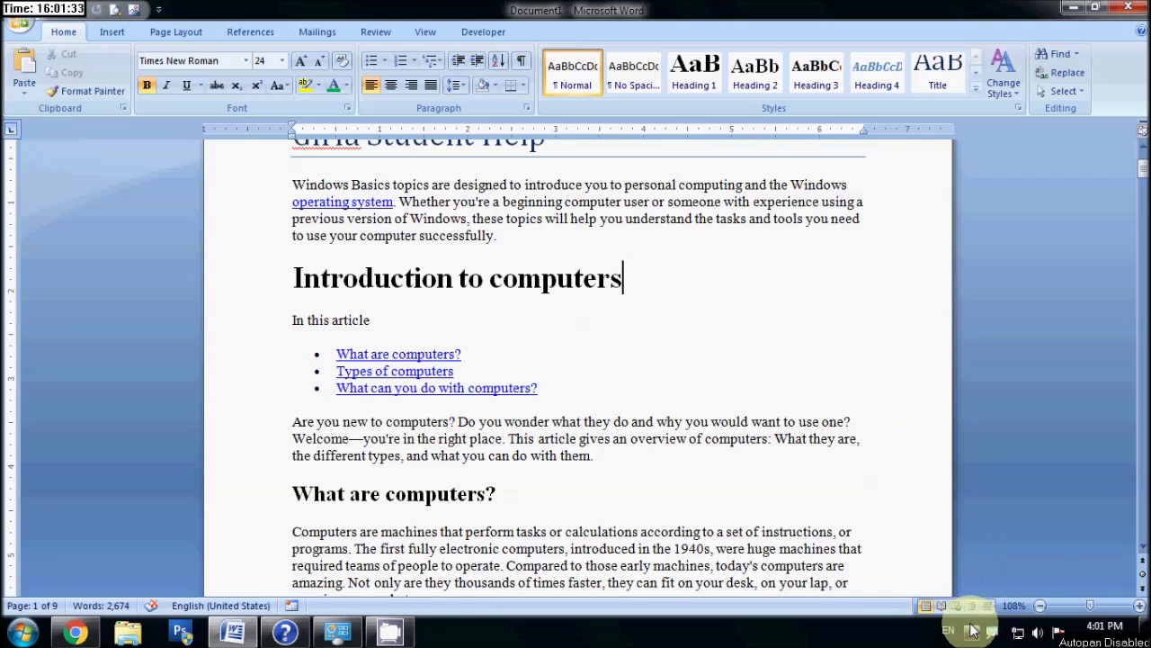
# - Show the hidden notification icons and the input language choices, then dismiss them
pyautogui.click(997, 631)
pyautogui.click(974, 631)
pyautogui.click(844, 476)
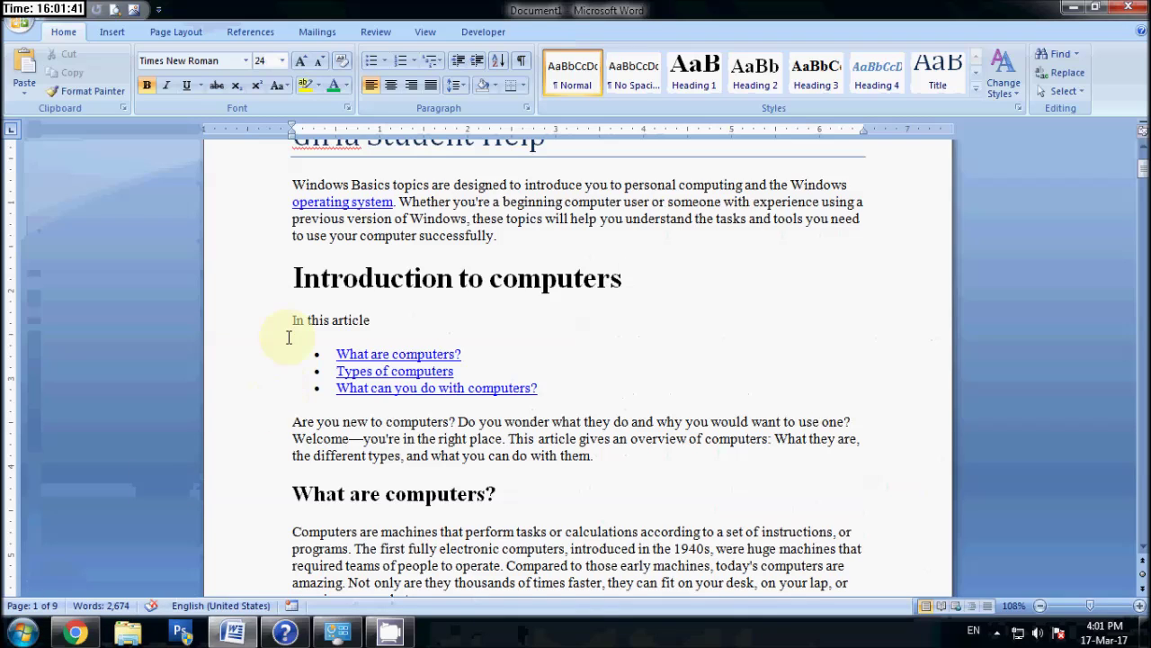
# - Open the Print dialog from the Office menu and shift it slightly down-left
pyautogui.click(9, 18)
pyautogui.moveTo(54, 205)
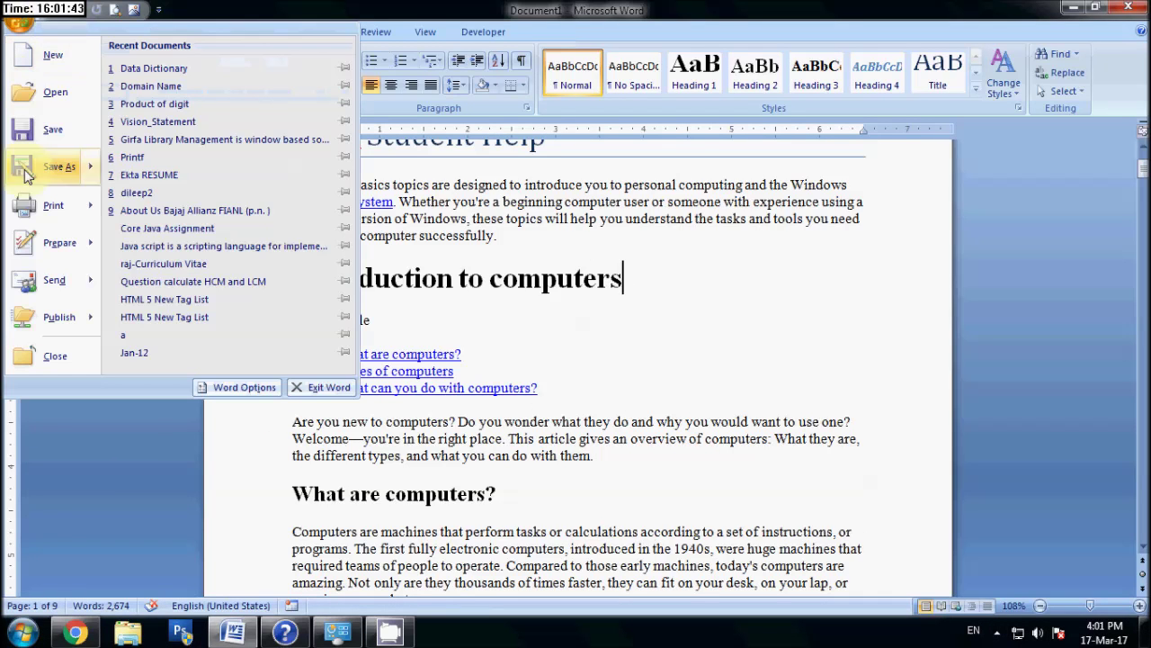
pyautogui.click(38, 219)
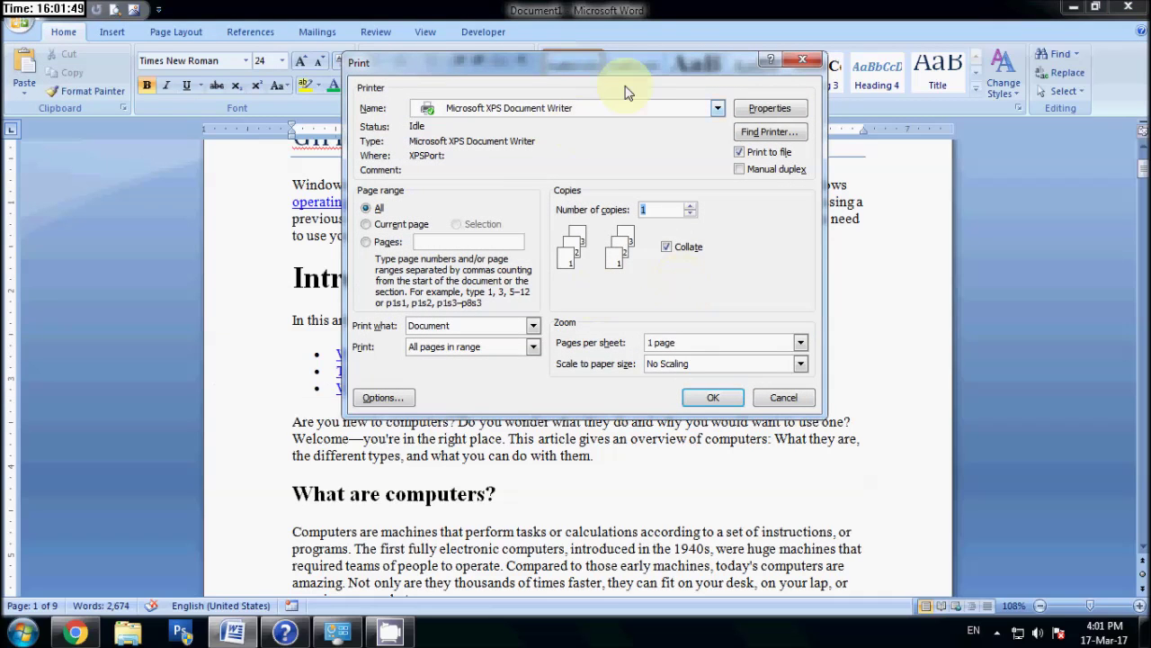
pyautogui.moveTo(612, 65); pyautogui.dragTo(591, 130)
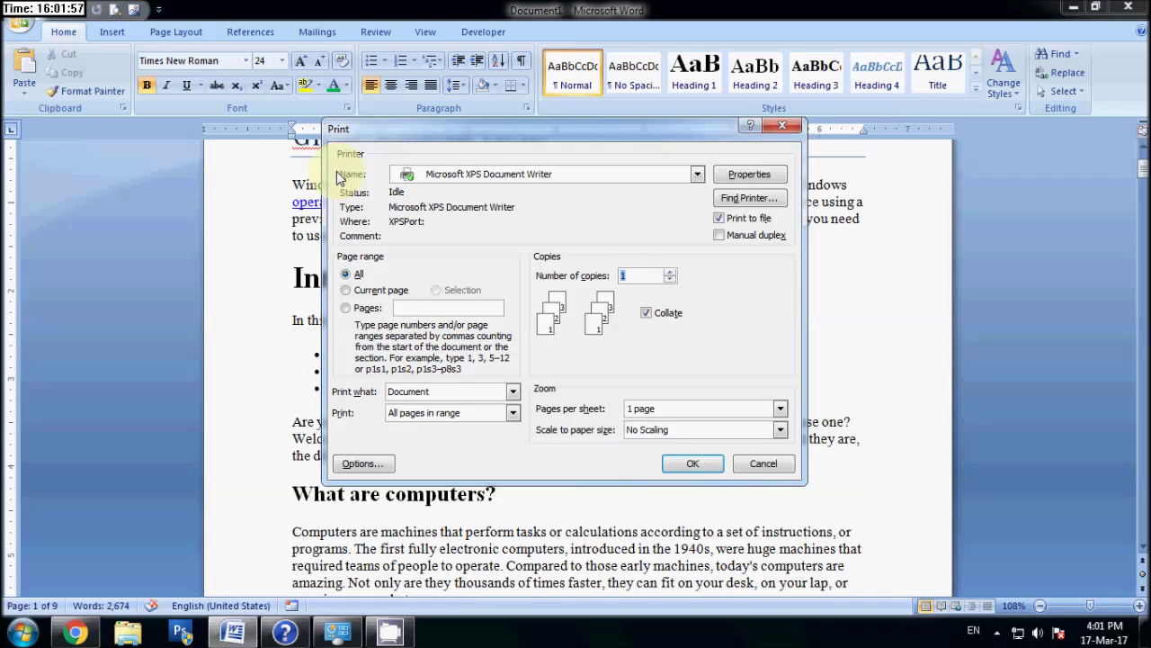
# - Keep Microsoft XPS Document Writer as the printer and open its Properties window
pyautogui.click(698, 176)
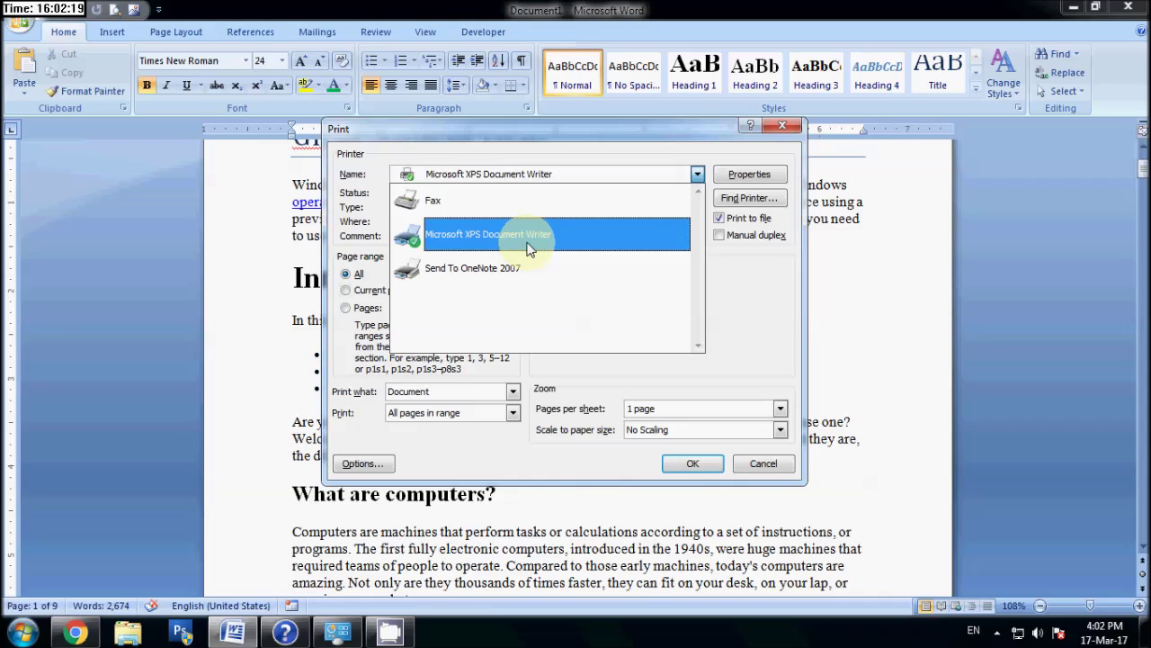
pyautogui.click(749, 307)
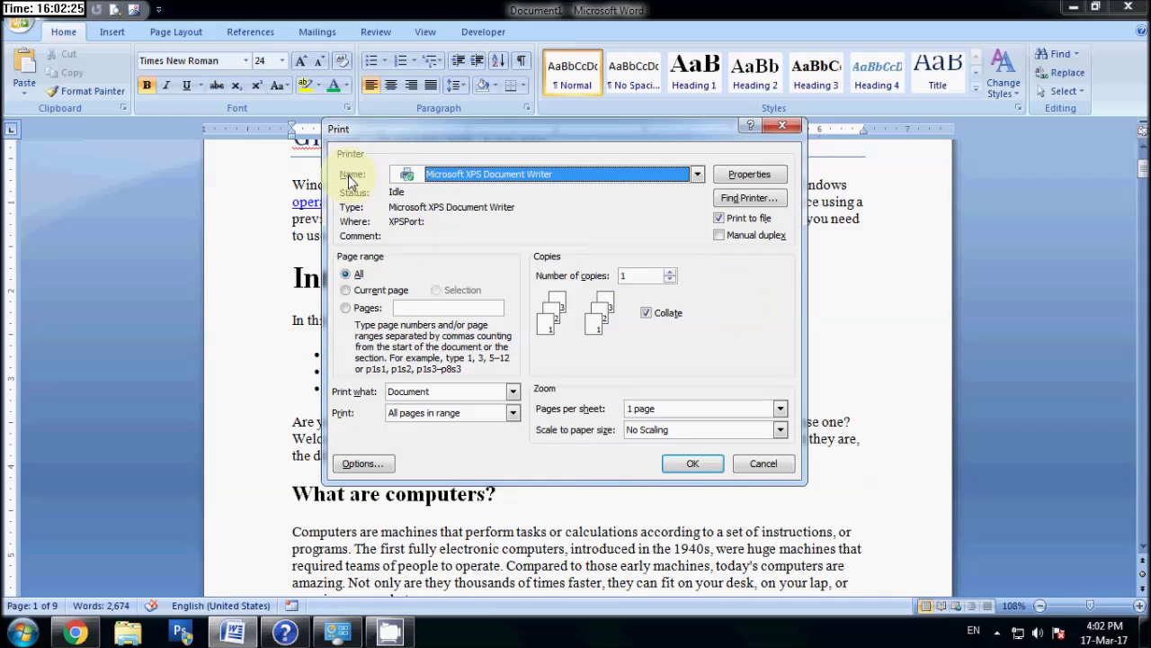
pyautogui.click(747, 176)
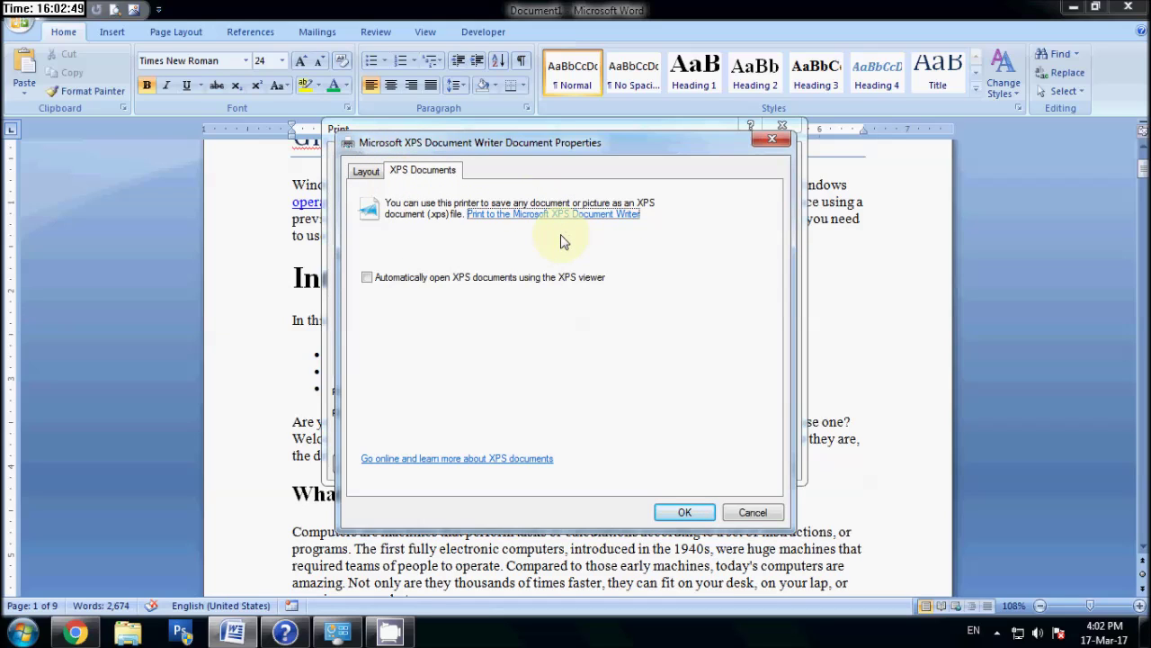
# - Close the XPS properties, try Find Printer, dismiss the directory error, and enable Print to file
pyautogui.click(769, 138)
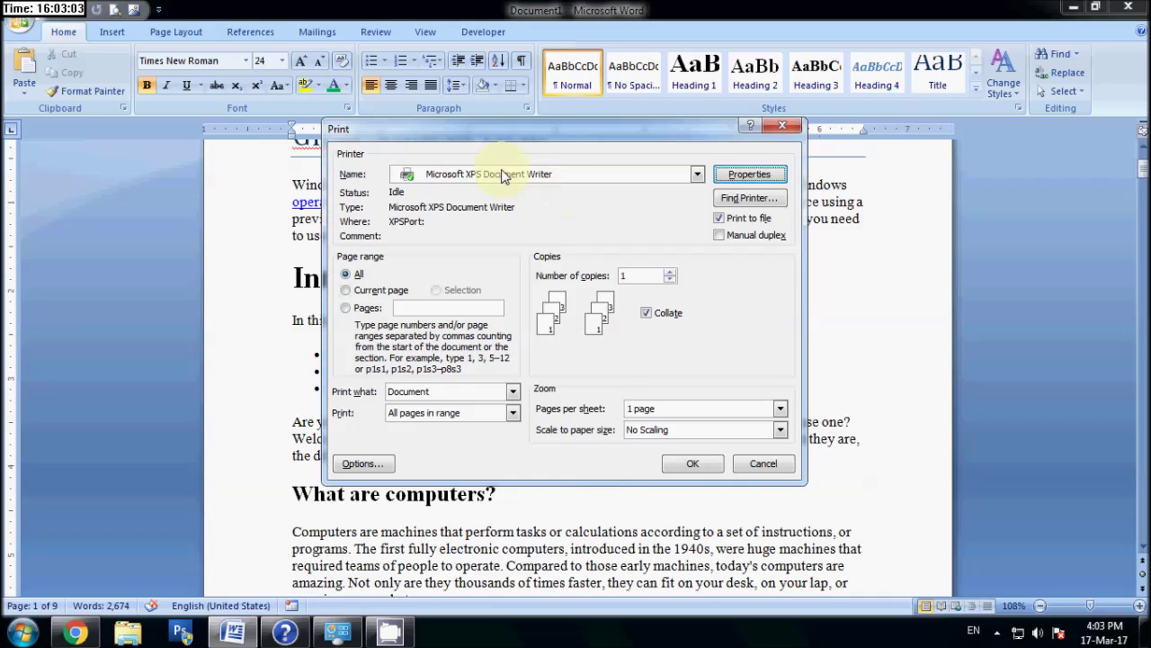
pyautogui.click(760, 198)
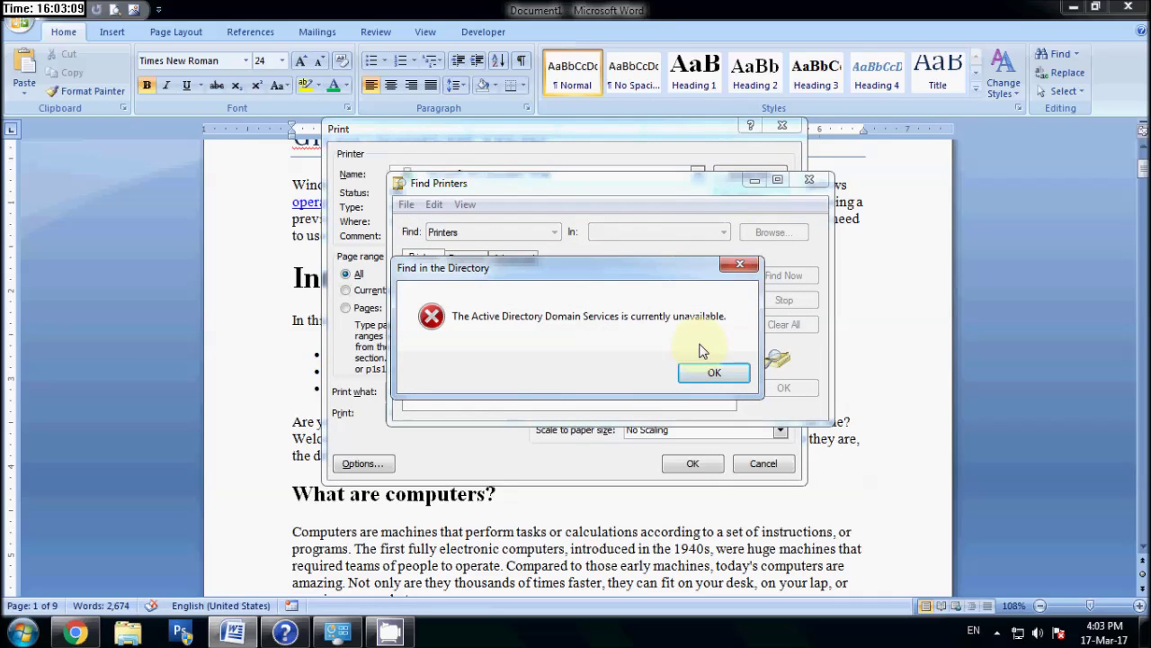
pyautogui.click(715, 375)
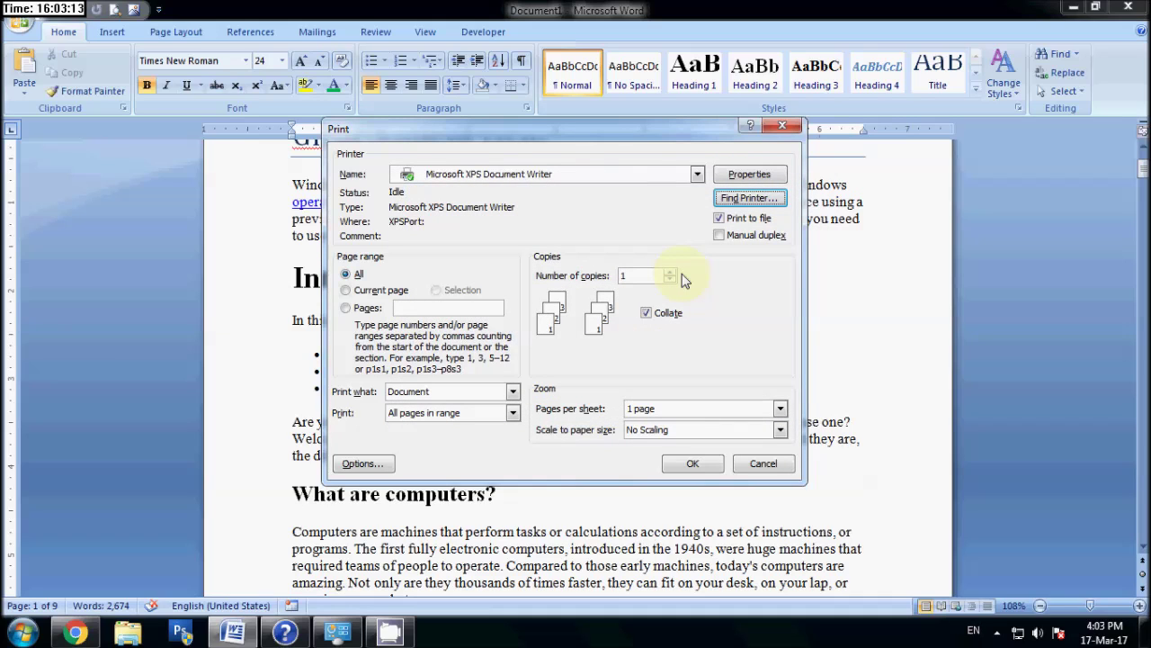
pyautogui.click(736, 220)
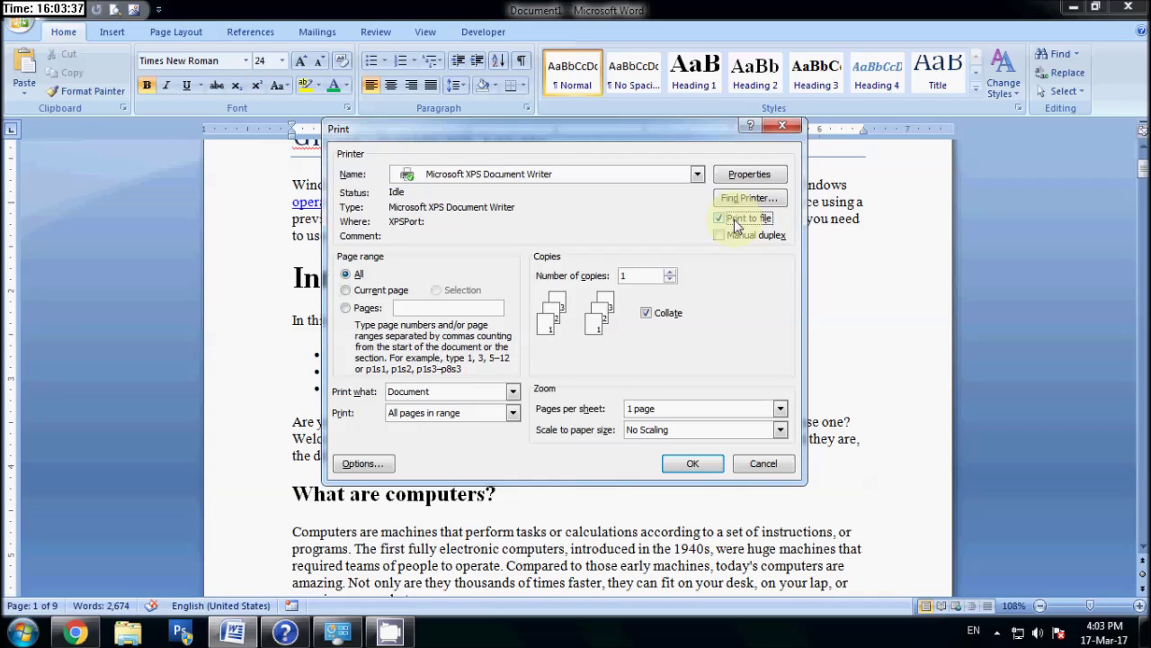
# - Print the document to the file test, replacing the existing one, then show the desktop
pyautogui.click(688, 465)
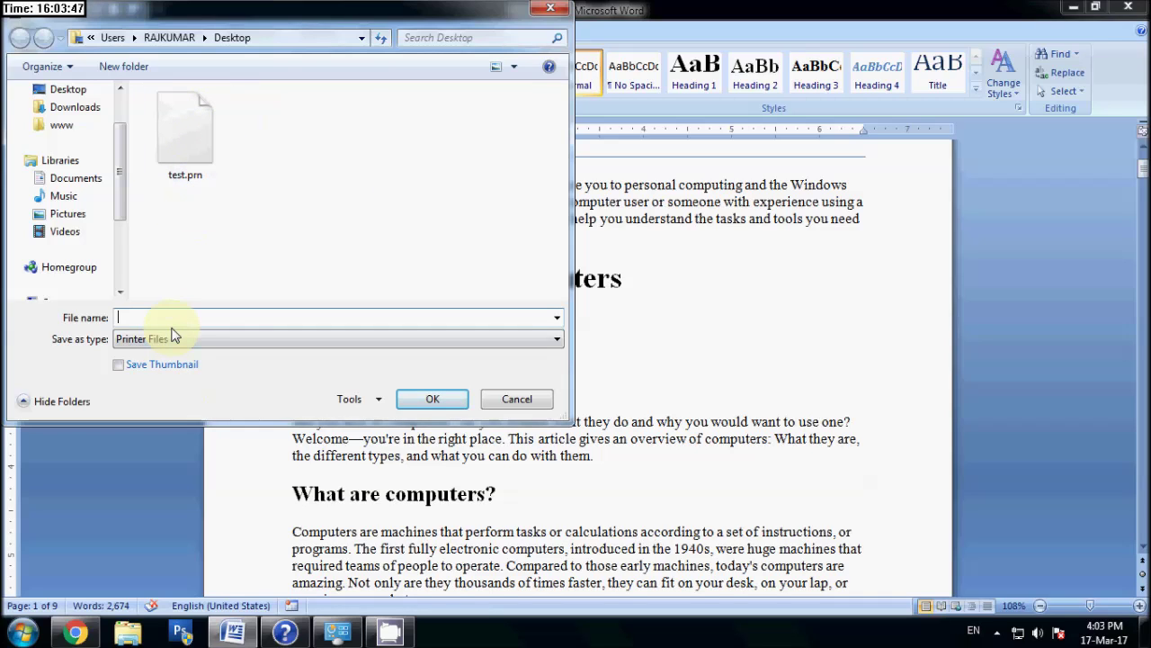
pyautogui.write('test')
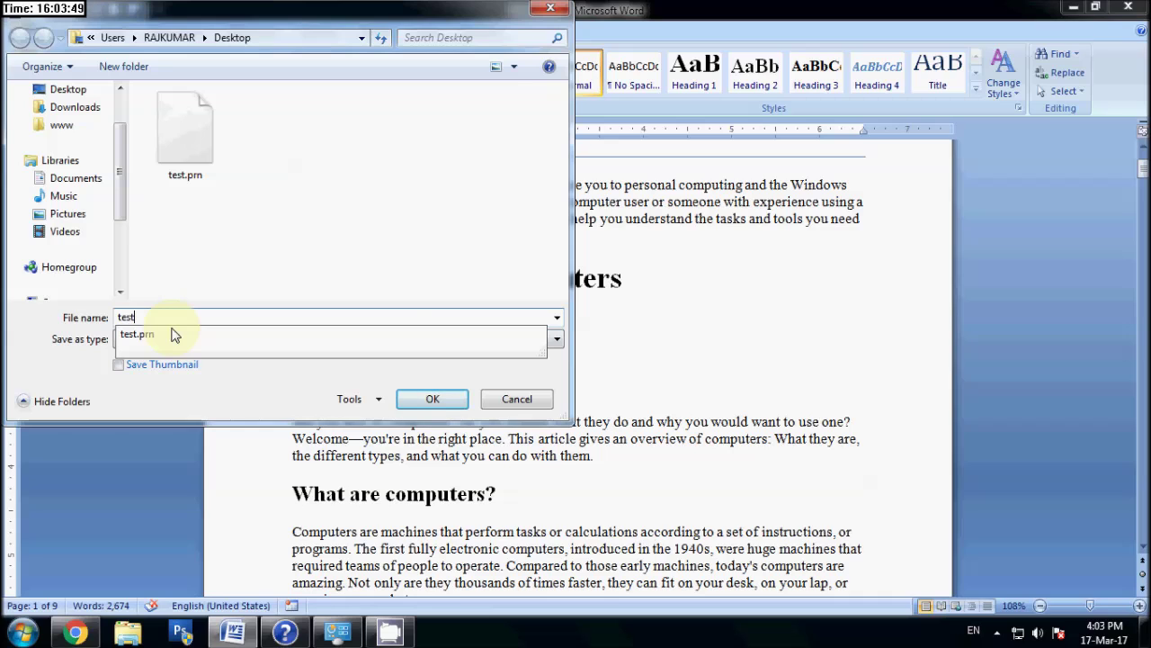
pyautogui.press('Return')
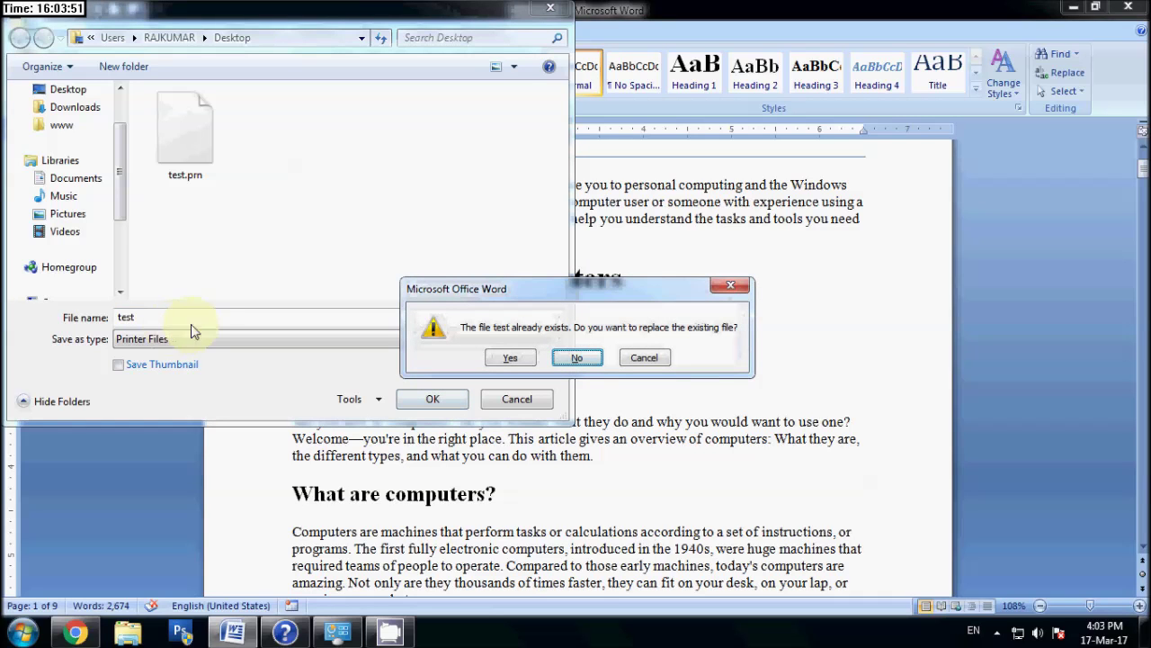
pyautogui.click(509, 357)
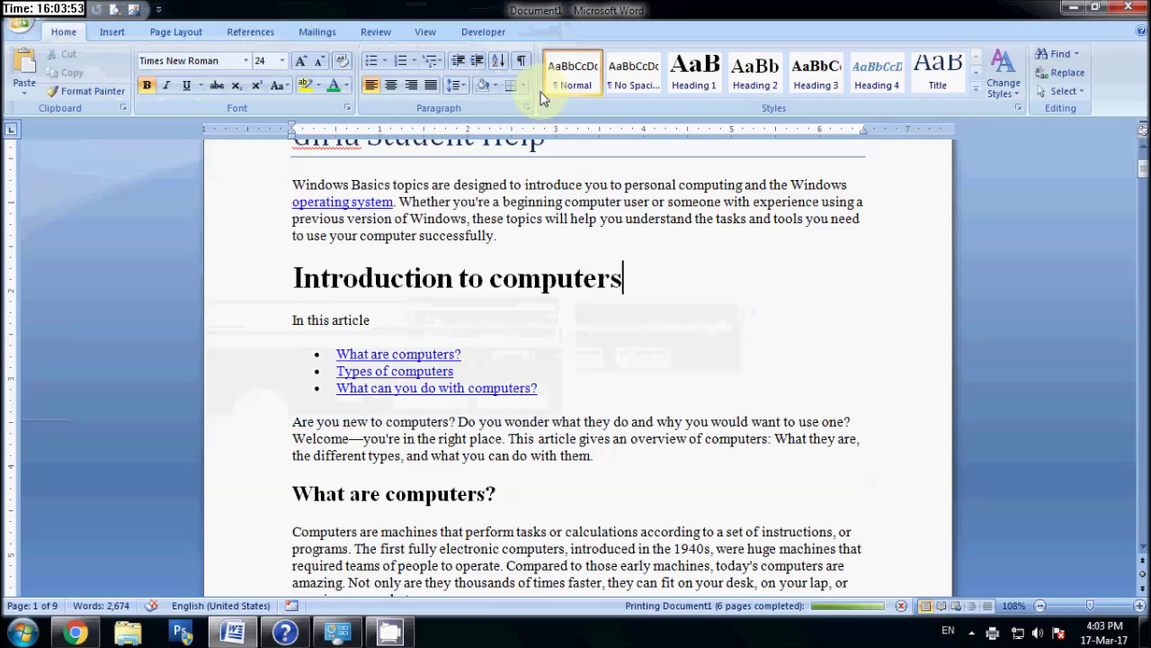
pyautogui.click(1145, 632)
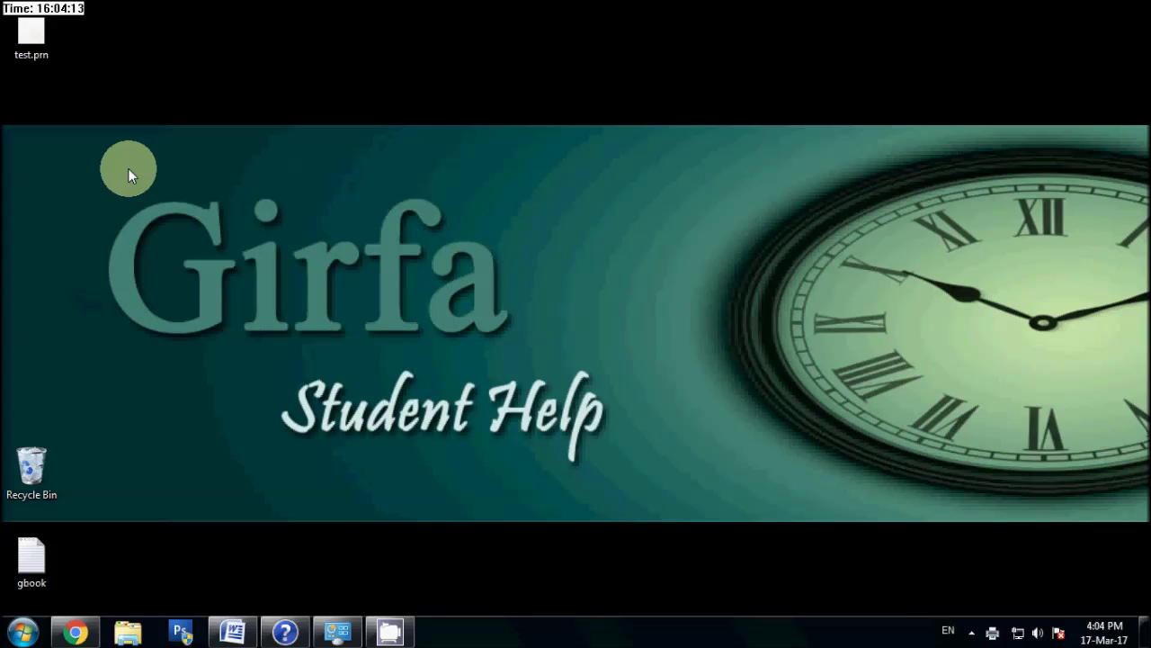
# - Copy test.prn from the desktop into New Volume (E:), close Explorer, and open Run
pyautogui.rightClick(49, 33)
pyautogui.click(129, 273)
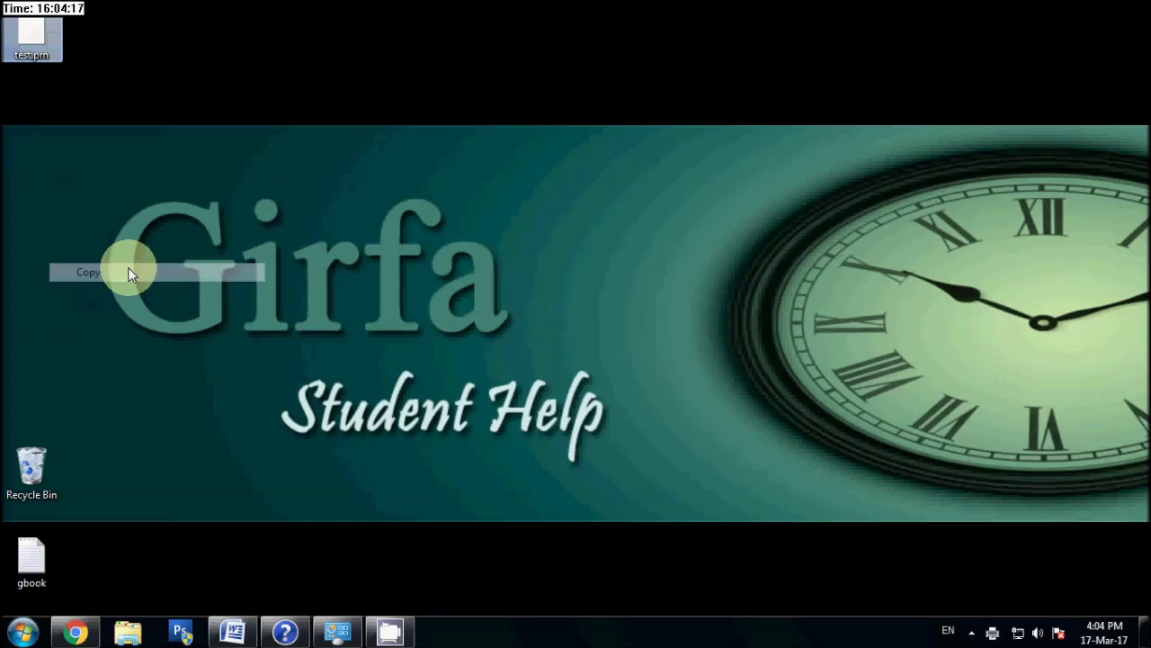
pyautogui.click(22, 631)
pyautogui.click(302, 229)
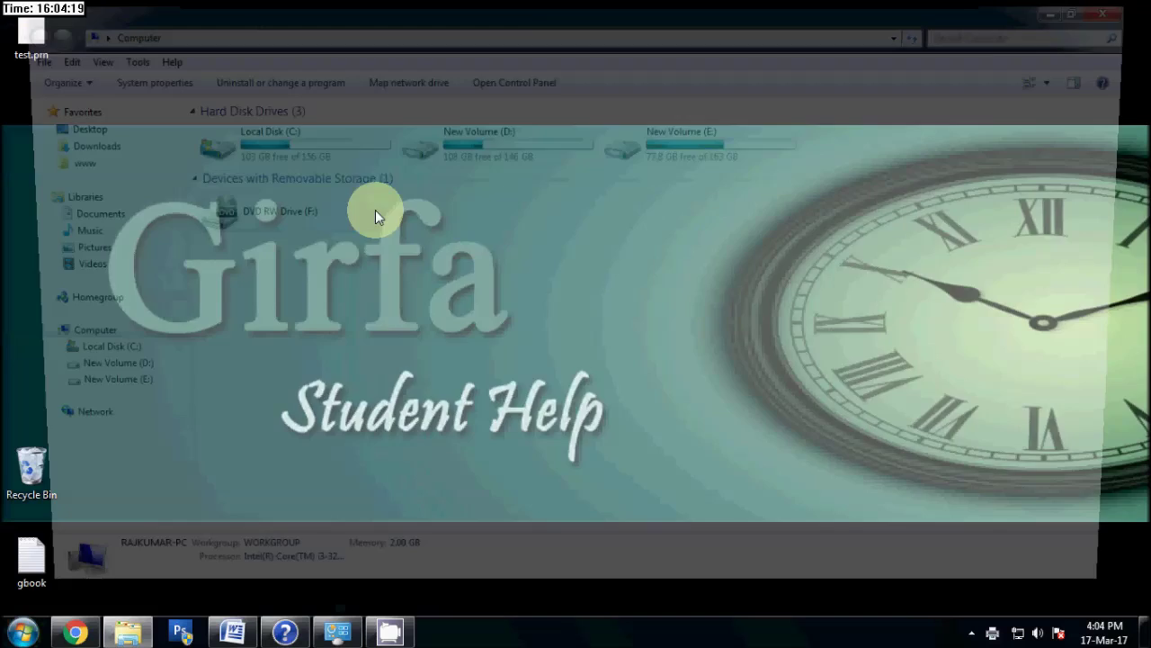
pyautogui.doubleClick(714, 159)
pyautogui.rightClick(707, 380)
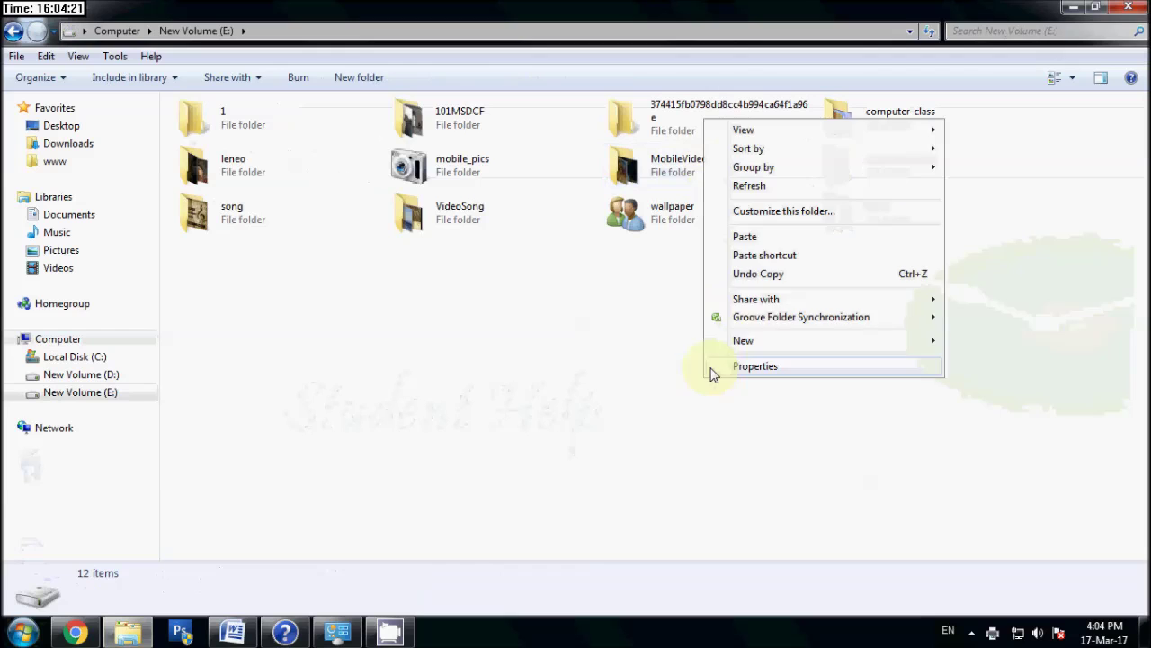
pyautogui.click(755, 237)
pyautogui.click(1128, 7)
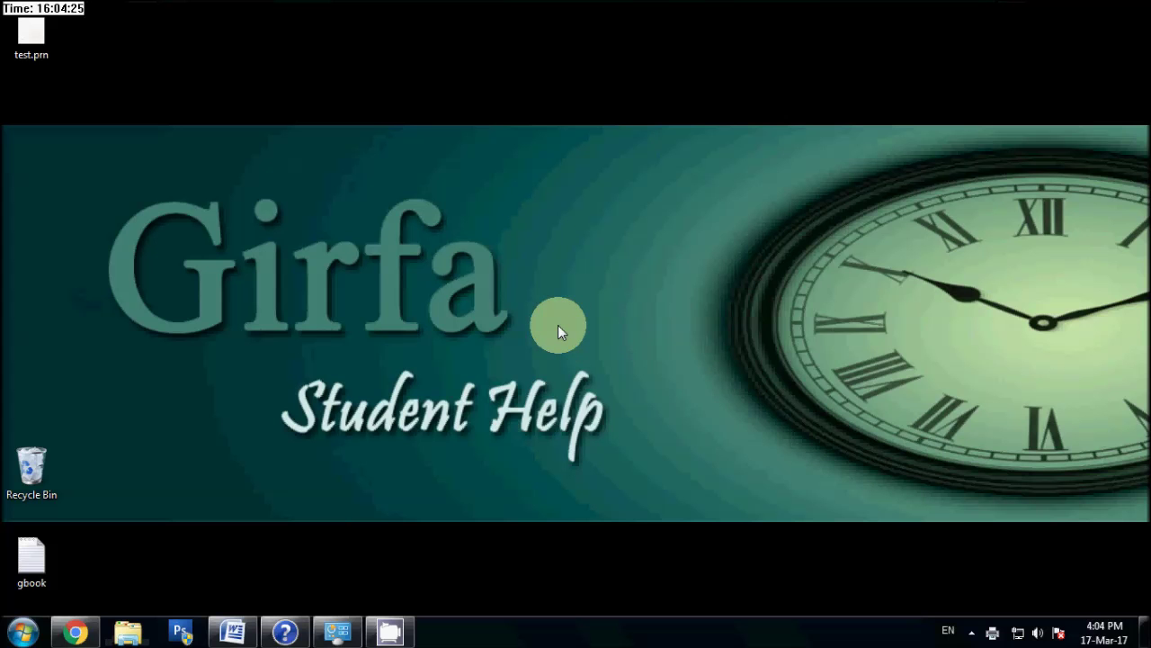
pyautogui.press('super+r')
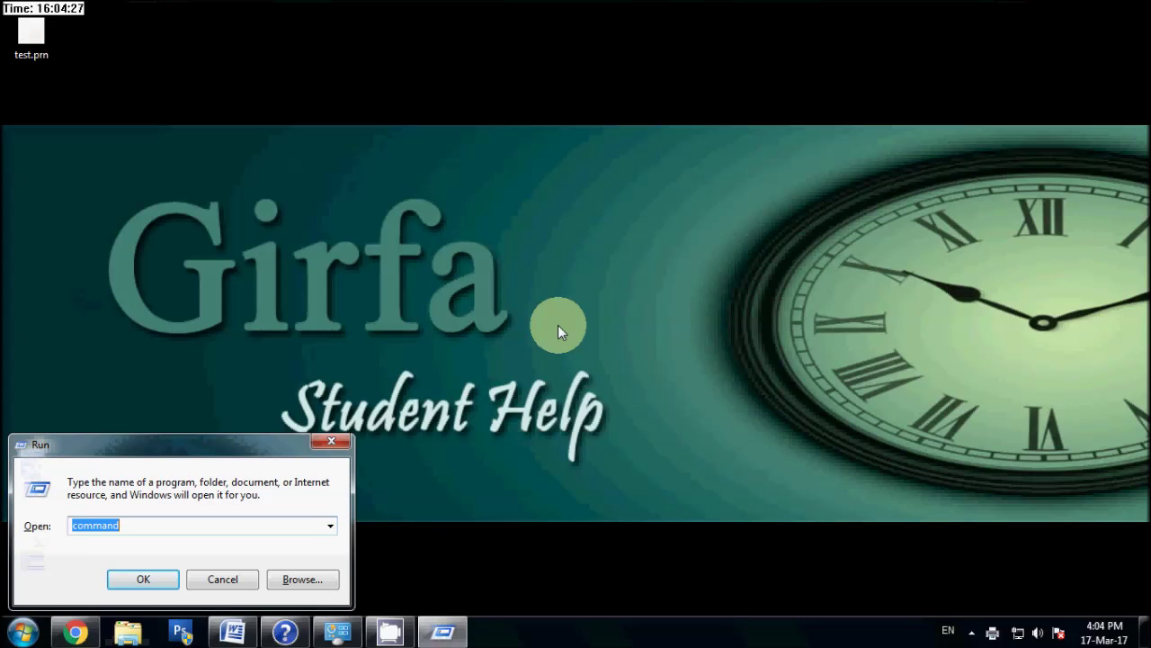
# - Launch the command prompt, switch to drive E: and list its contents with dir
pyautogui.press('Return')
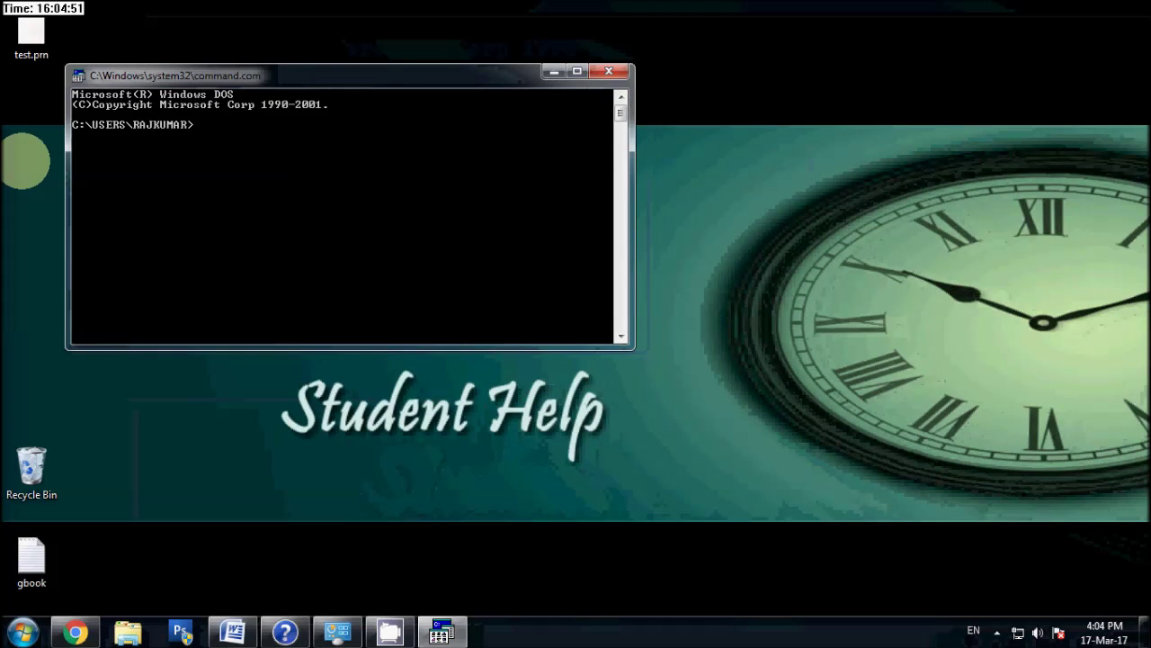
pyautogui.write('e:')
pyautogui.press('Return')
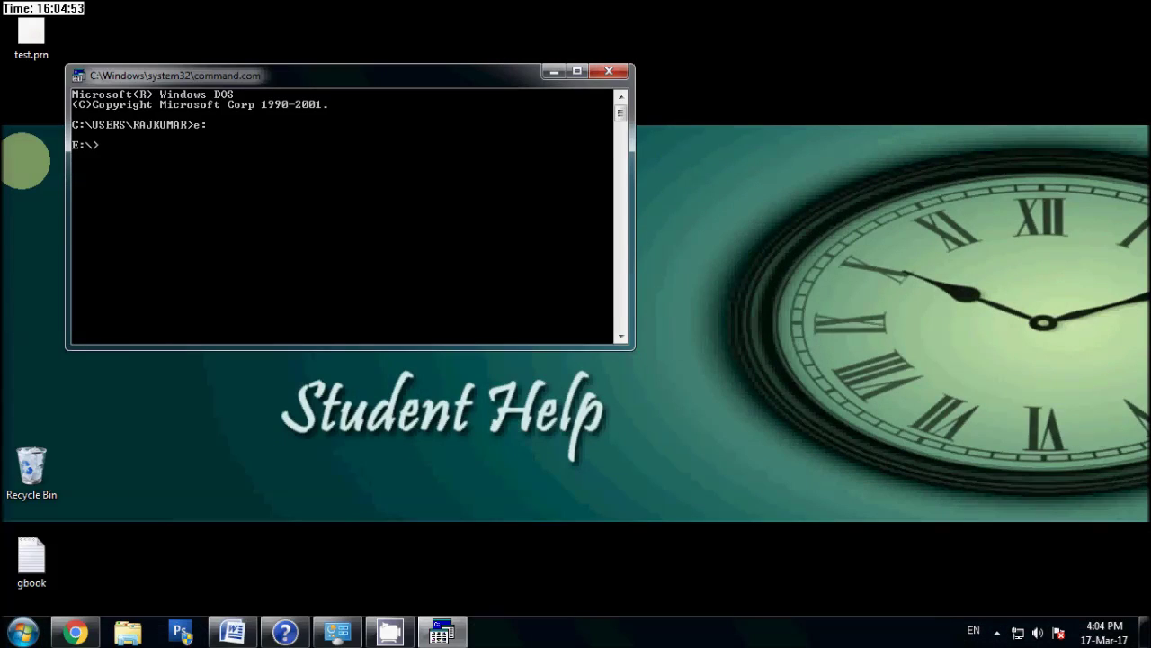
pyautogui.write('dir')
pyautogui.press('Return')
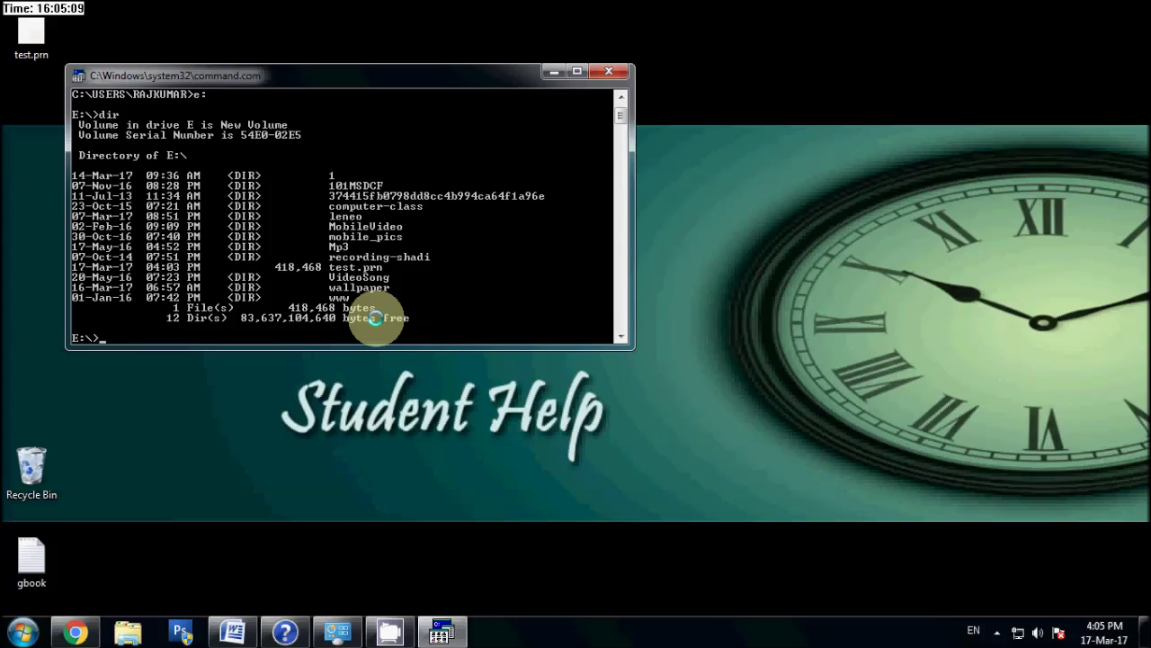
# - Run 'copy test.prn lpt1', which copies 0 files, then close the console
pyautogui.write('copy')
pyautogui.write(' test.prn lpt1')
pyautogui.press('Return')
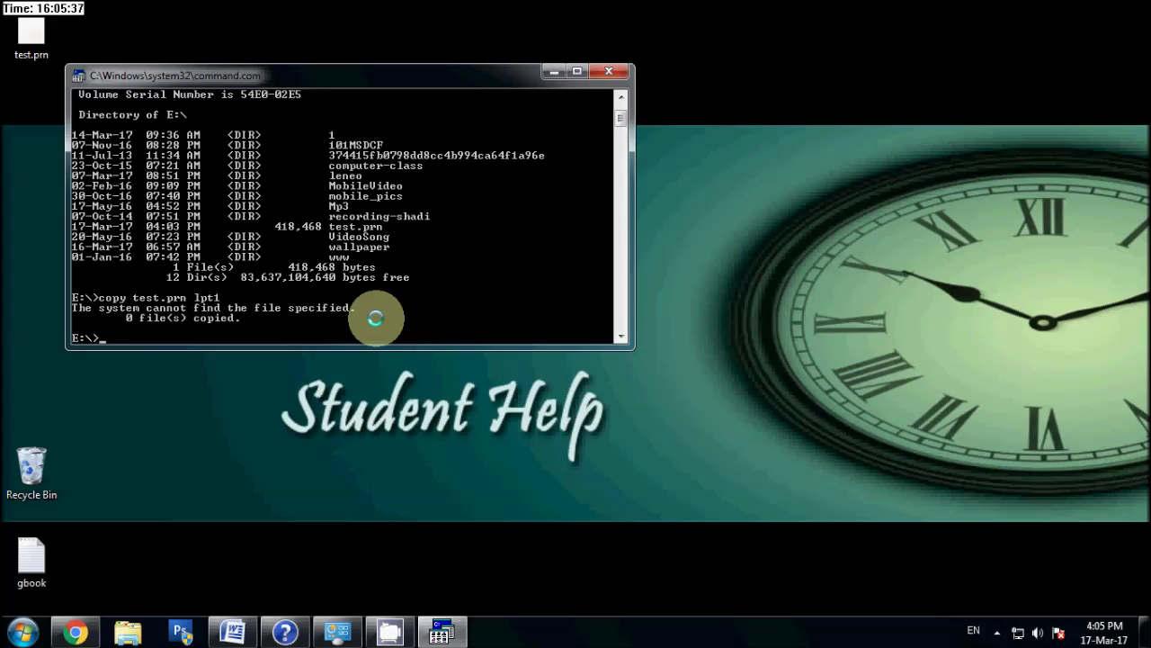
pyautogui.click(618, 70)
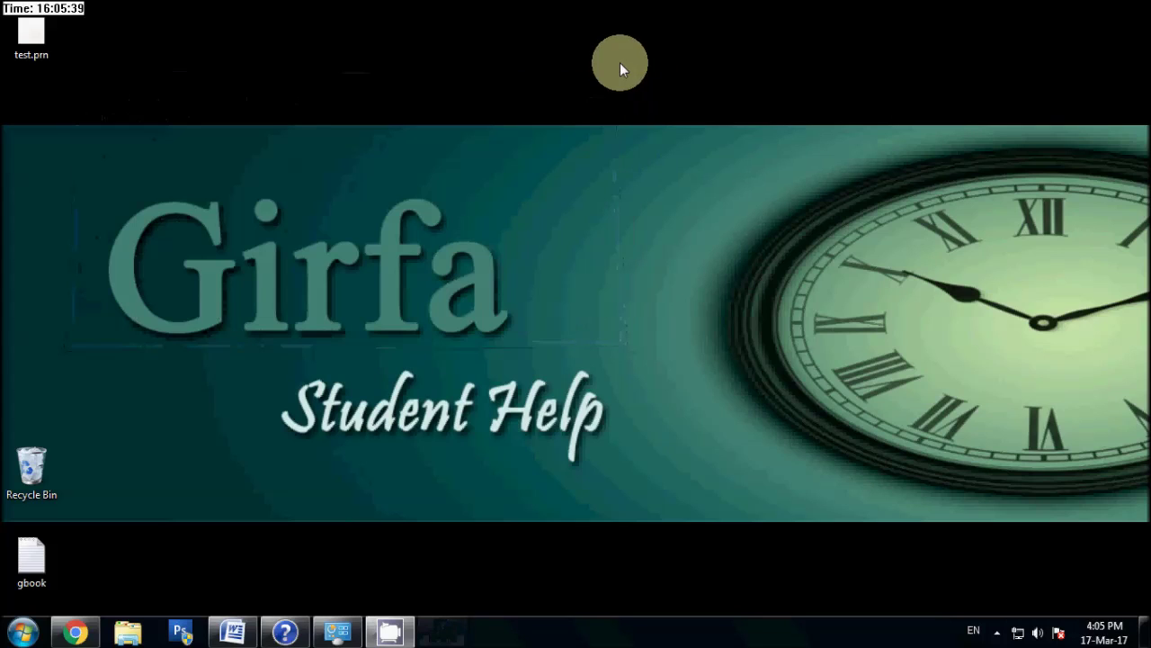
# - Restore Word, set the Print dialog's page range to Current page, then close it without printing
pyautogui.click(231, 630)
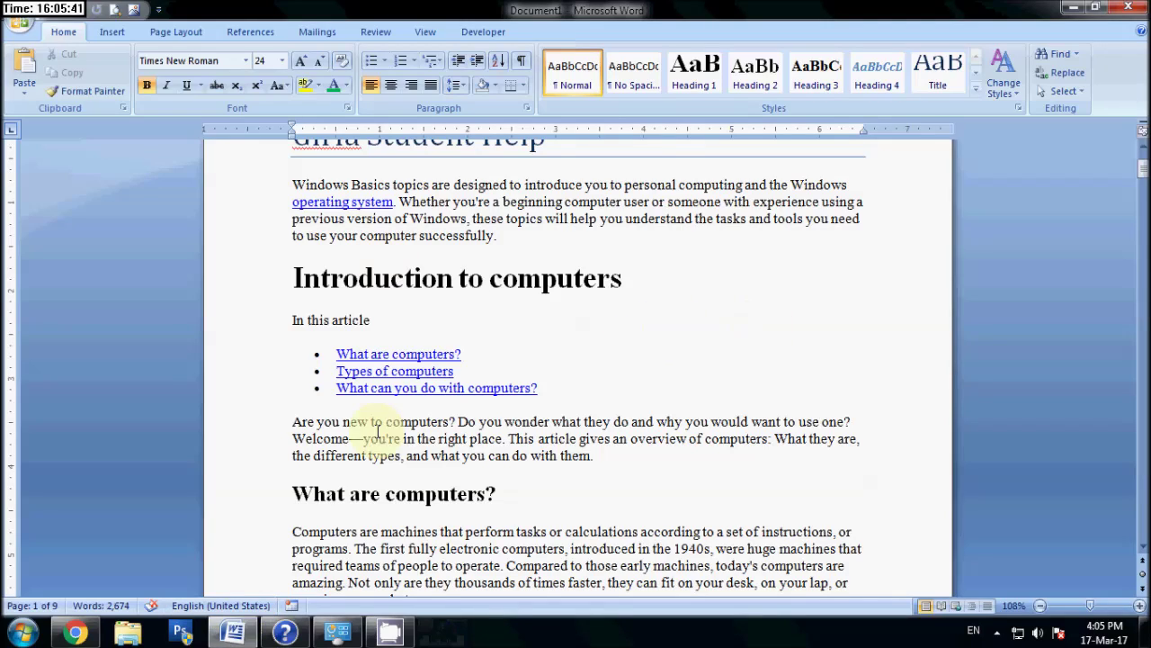
pyautogui.hotkey('ctrl', 'p')
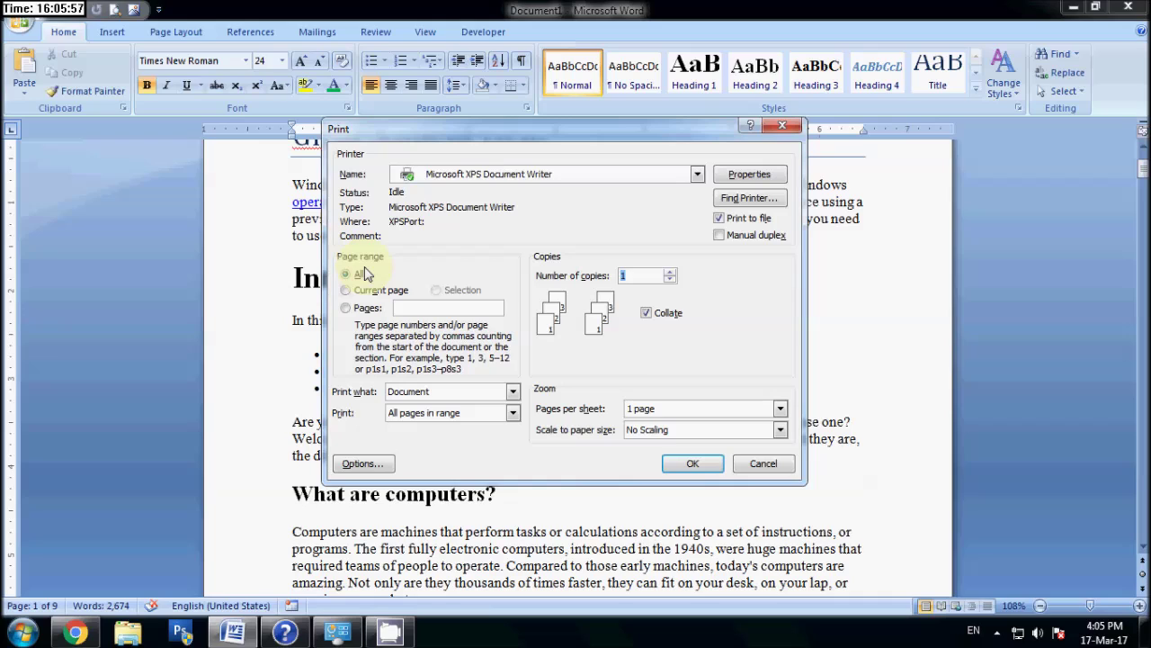
pyautogui.click(365, 274)
pyautogui.click(352, 288)
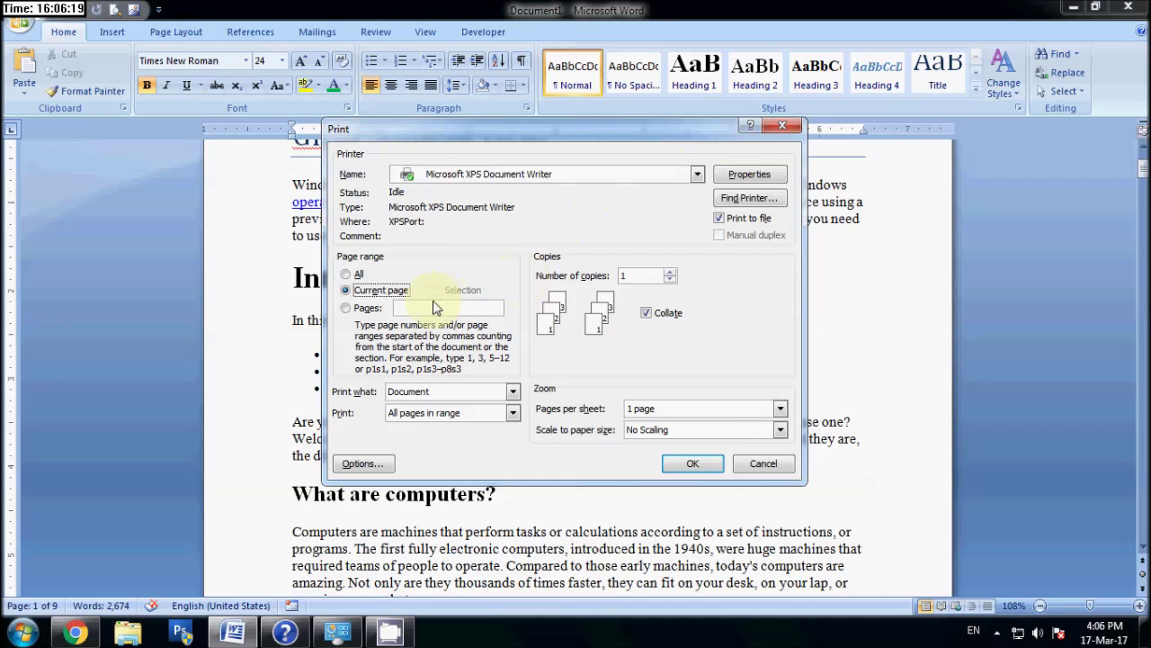
pyautogui.click(783, 125)
# - Scroll the document and select the paragraph about hardware and software interaction
pyautogui.scroll(3, 766, 411)
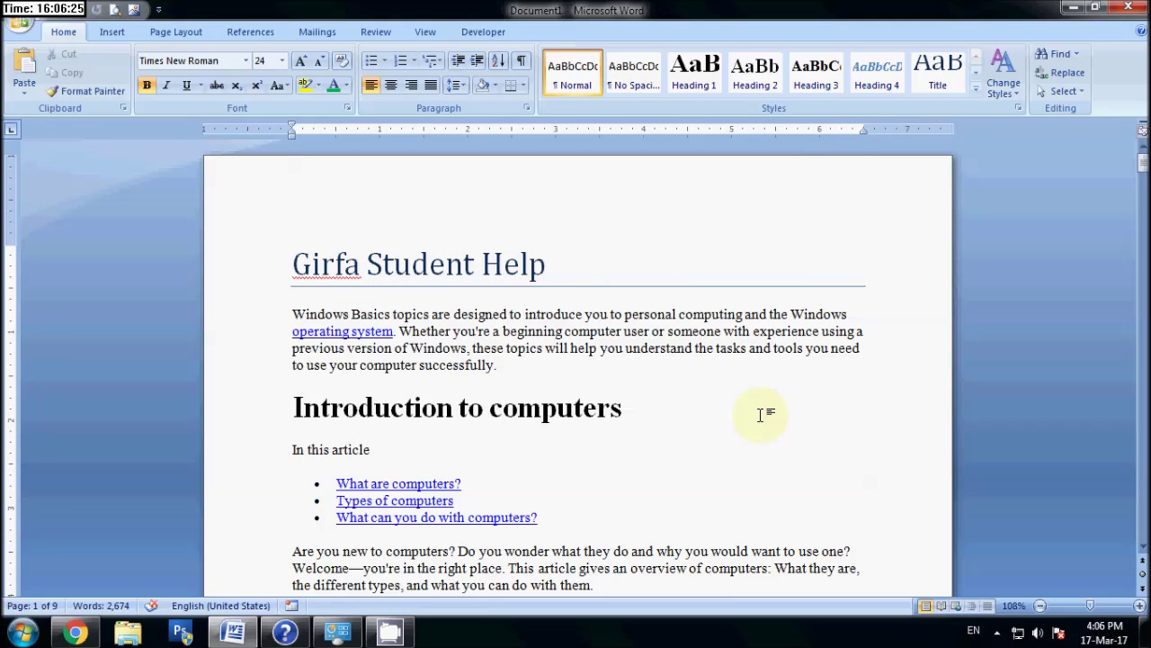
pyautogui.scroll(-2, 761, 413)
pyautogui.scroll(-6, 761, 414)
pyautogui.scroll(-4, 761, 414)
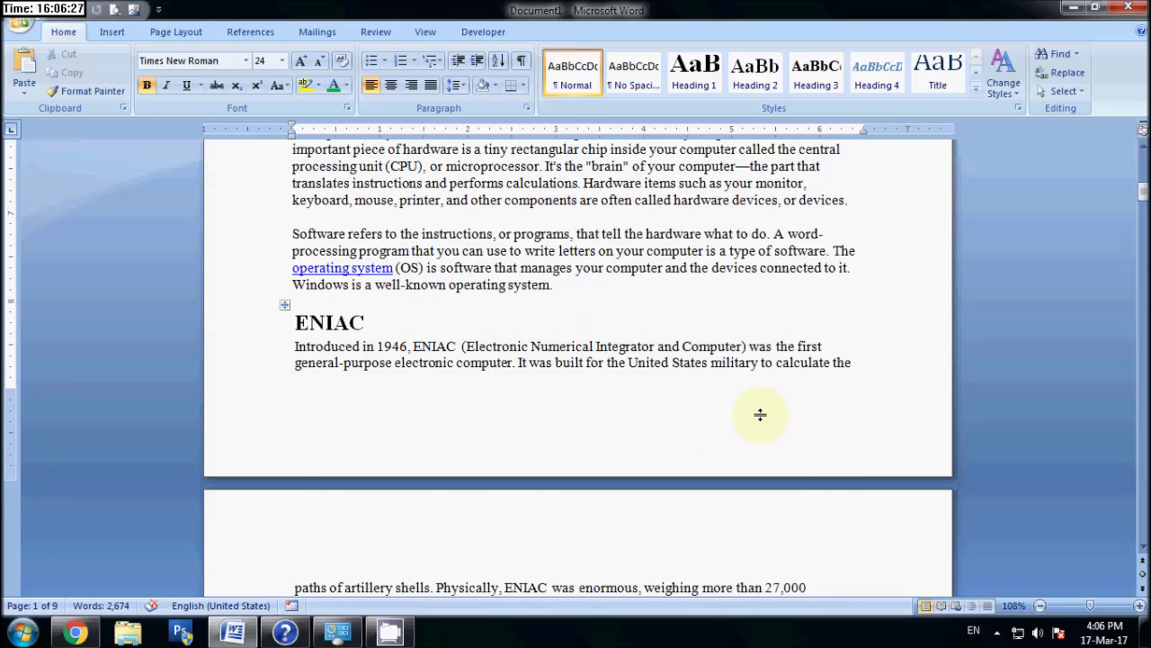
pyautogui.scroll(3, 760, 414)
pyautogui.doubleClick(486, 246)
pyautogui.tripleClick(486, 248)
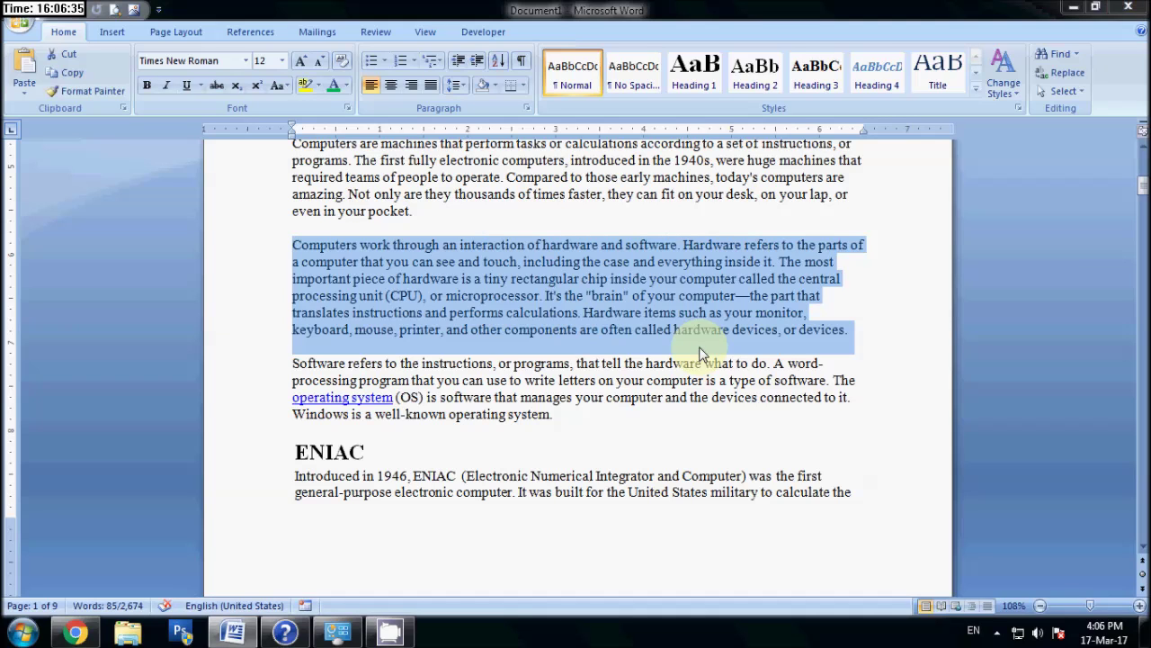
# - Print only the selected hardware-and-software paragraph to a file
pyautogui.hotkey('ctrl', 'p')
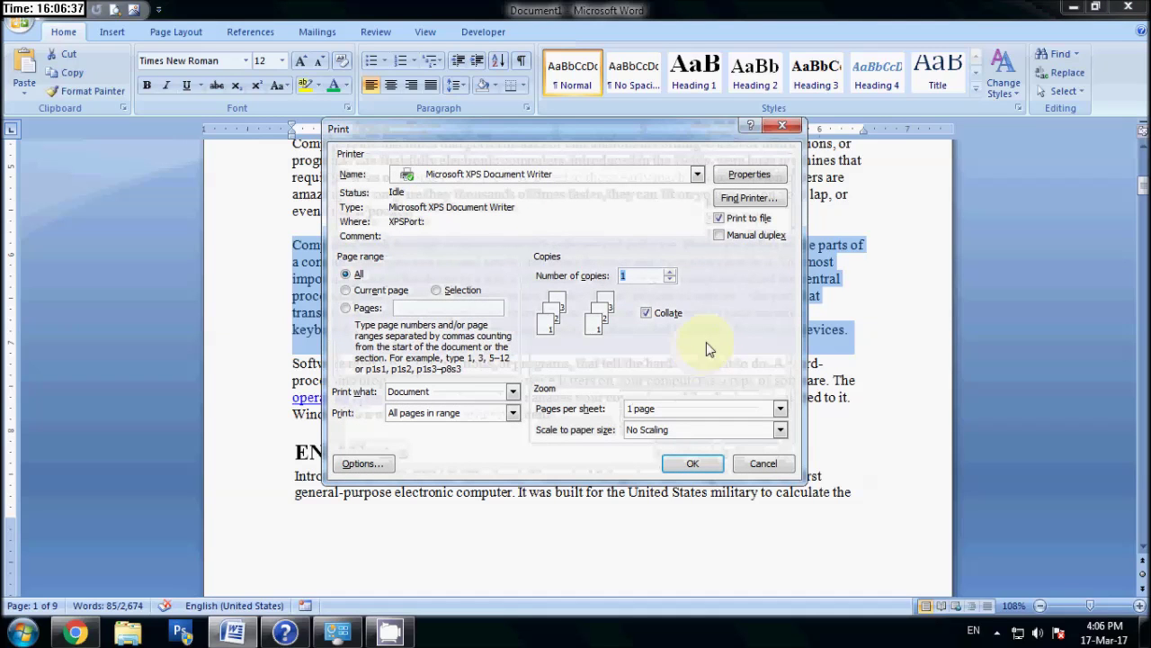
pyautogui.click(439, 292)
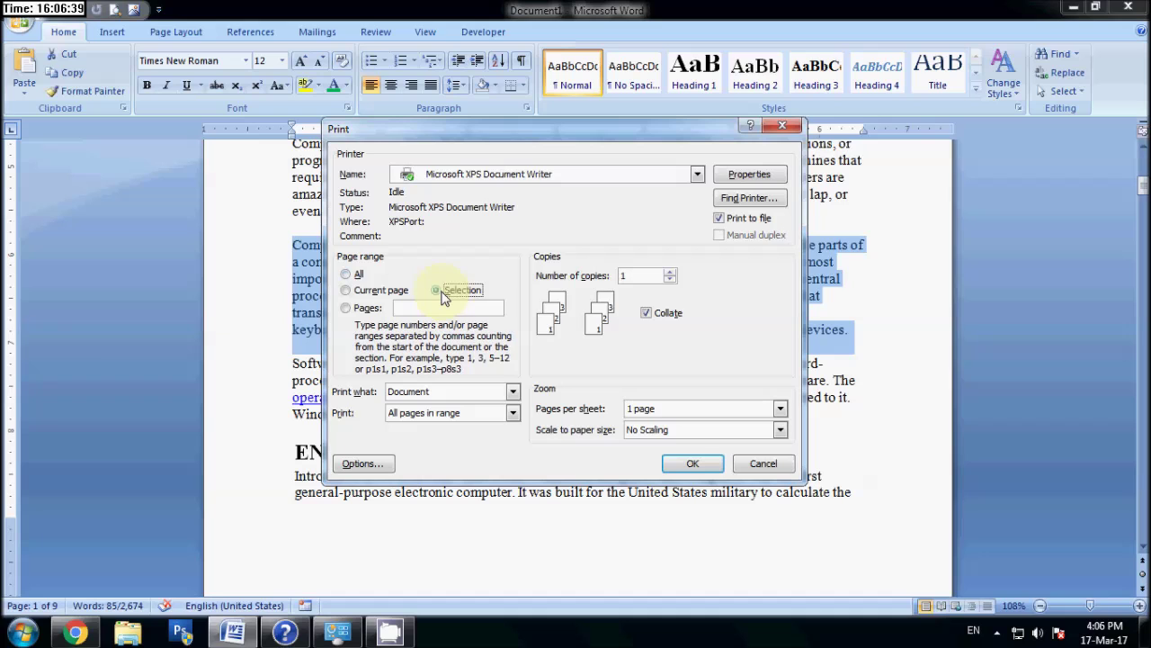
pyautogui.click(697, 467)
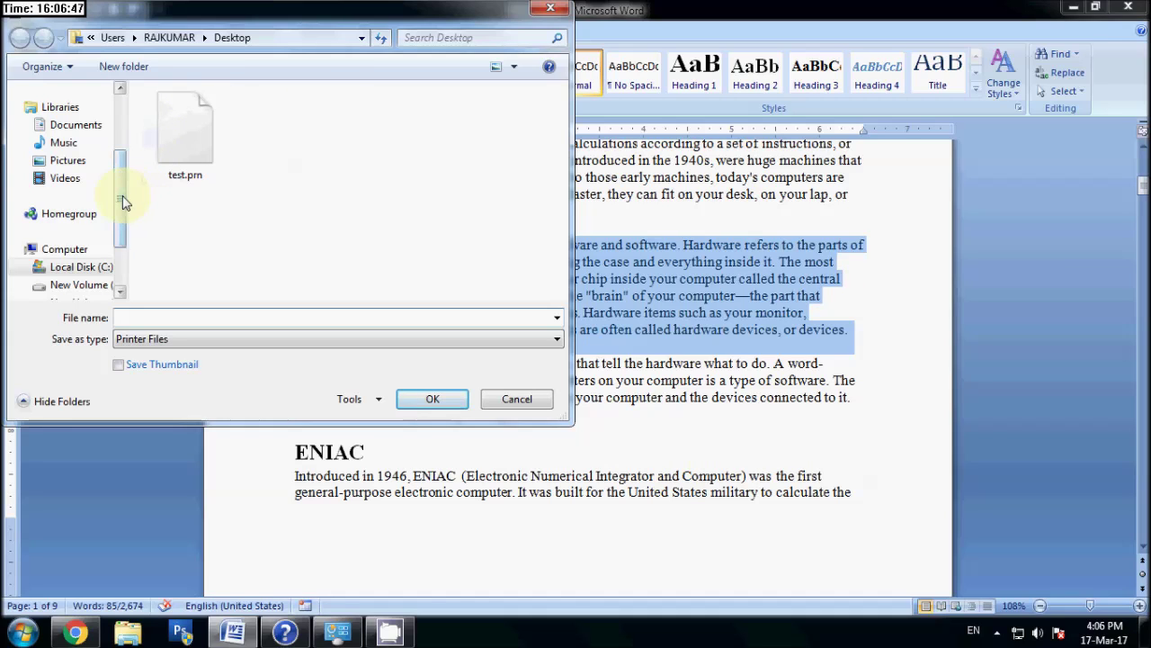
# - Save the print file on the Desktop as test, replacing the old one, then drag it to the Recycle Bin
pyautogui.moveTo(118, 192); pyautogui.dragTo(115, 128)
pyautogui.click(67, 150)
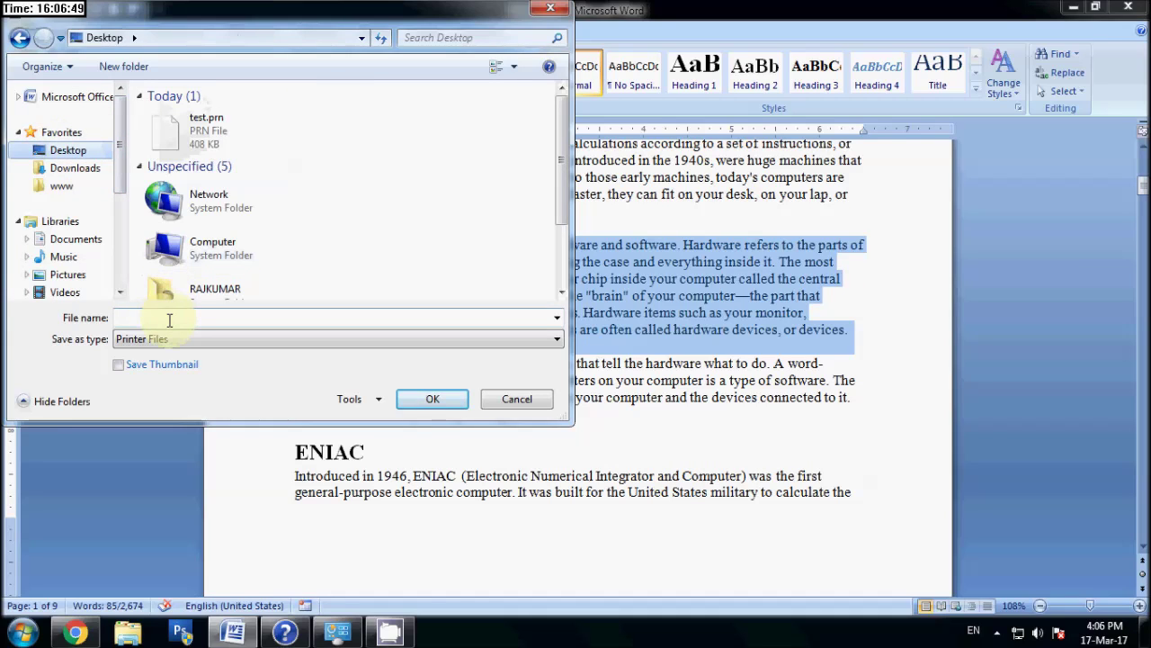
pyautogui.write('test')
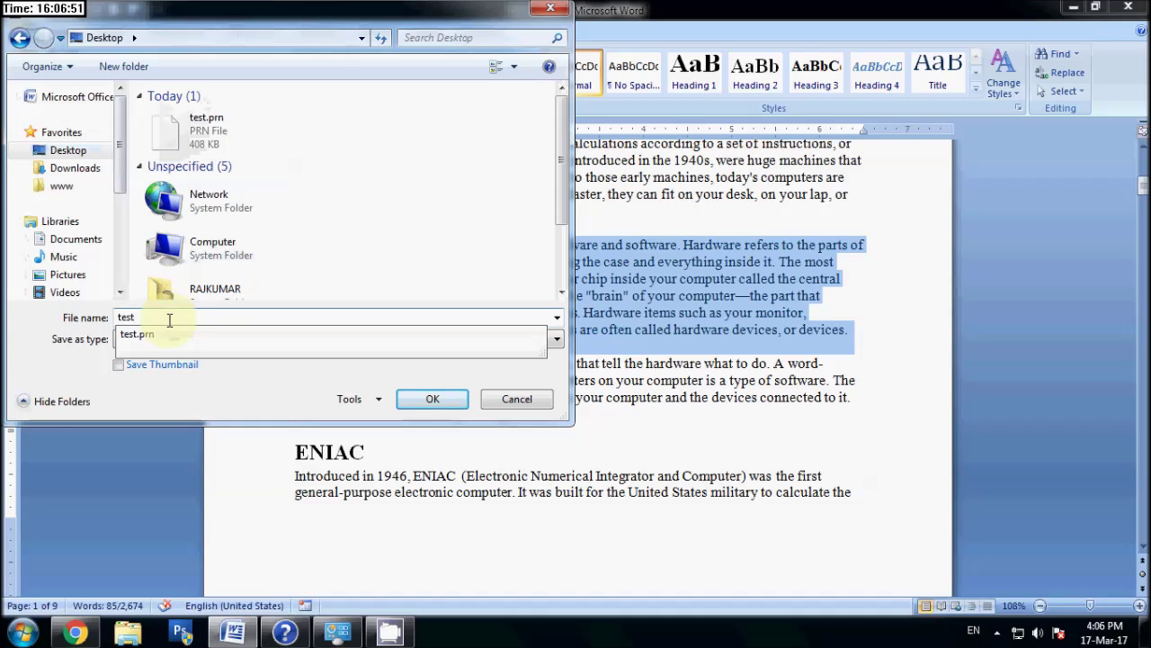
pyautogui.press('Return')
pyautogui.click(518, 360)
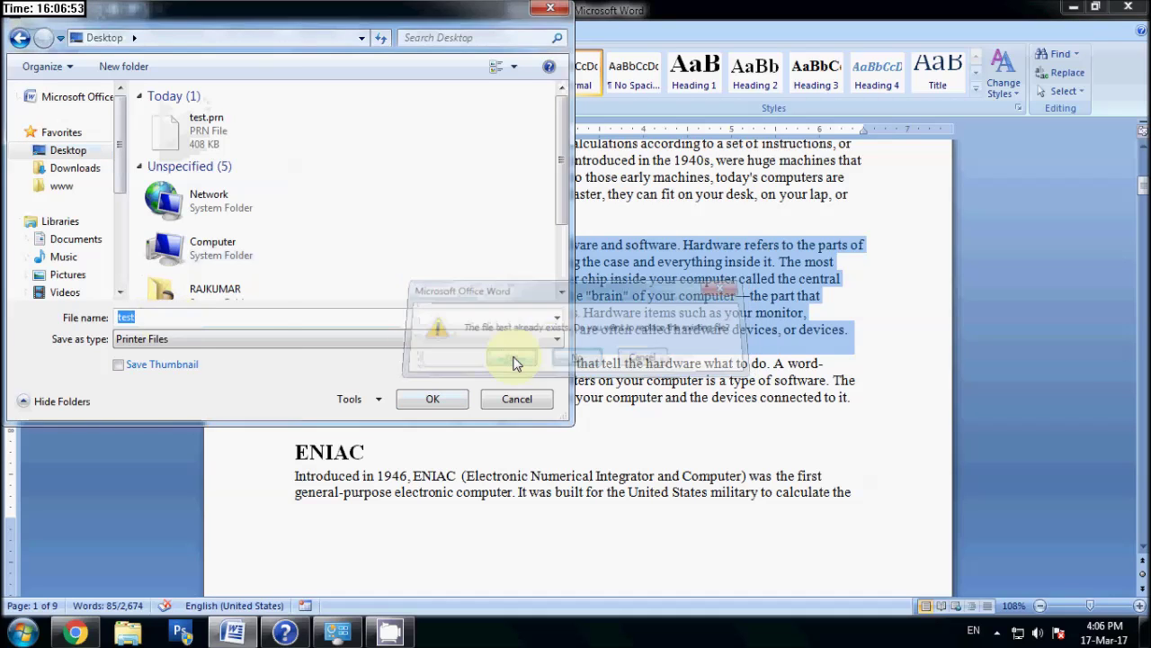
pyautogui.press('super+d')
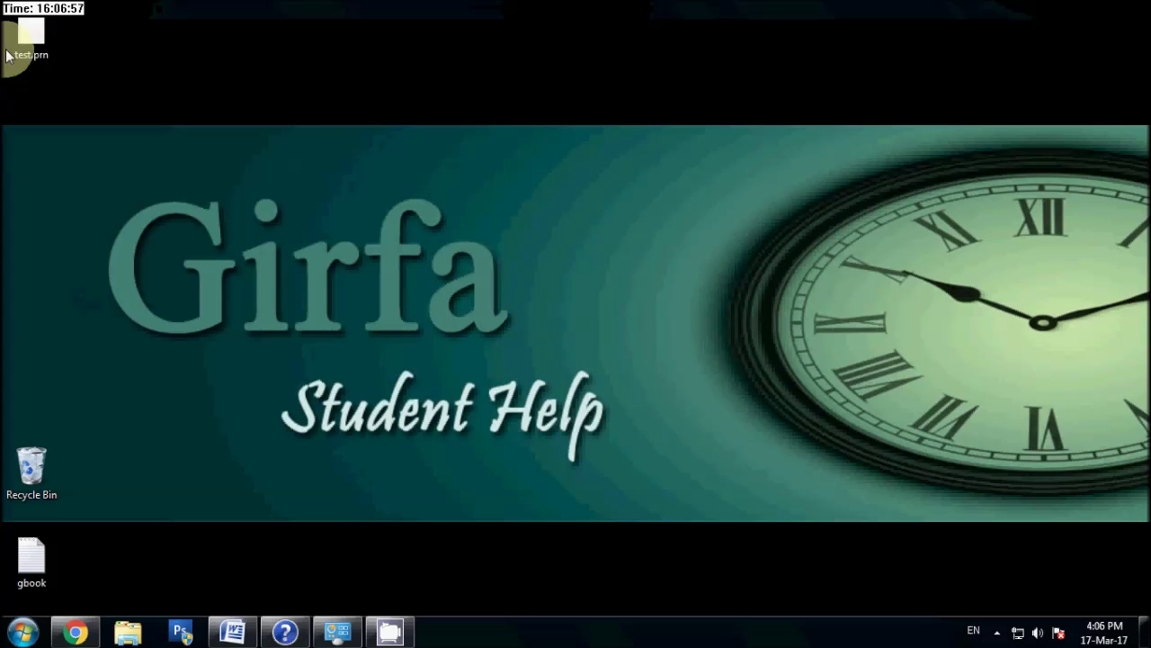
pyautogui.moveTo(50, 51); pyautogui.dragTo(32, 471)
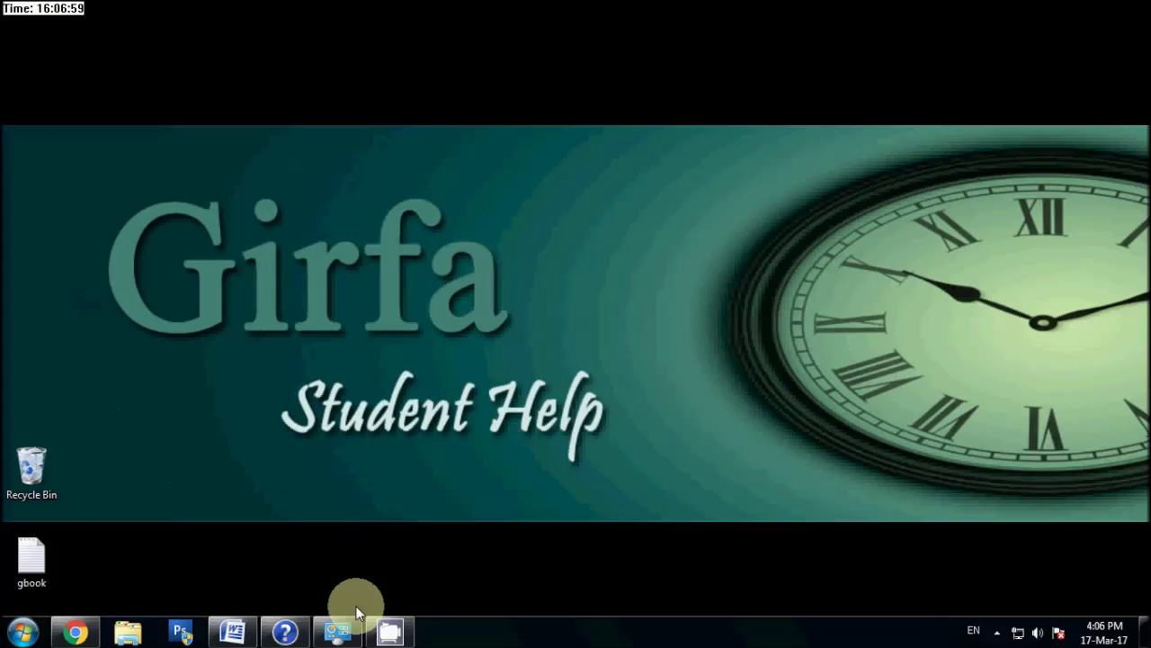
# - Print the selected paragraph to XPS with Print to file off, saved as 'test' on the Desktop
pyautogui.press('super+d')
pyautogui.hotkey('ctrl', 'p')
pyautogui.click(724, 218)
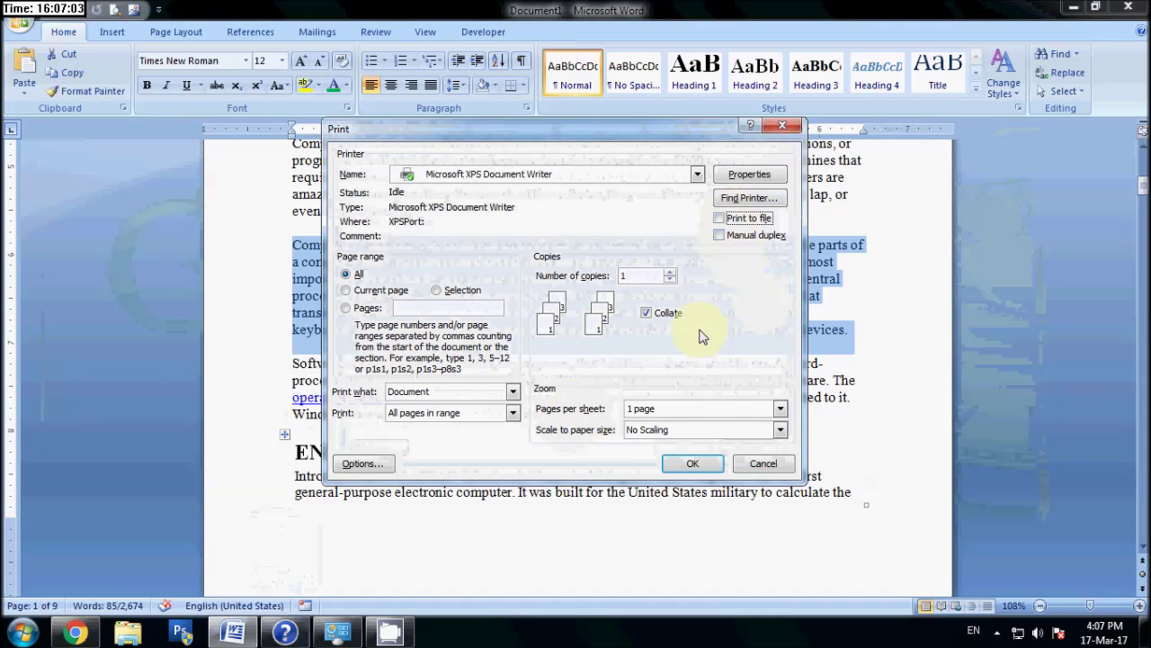
pyautogui.click(689, 466)
pyautogui.click(459, 290)
pyautogui.click(692, 466)
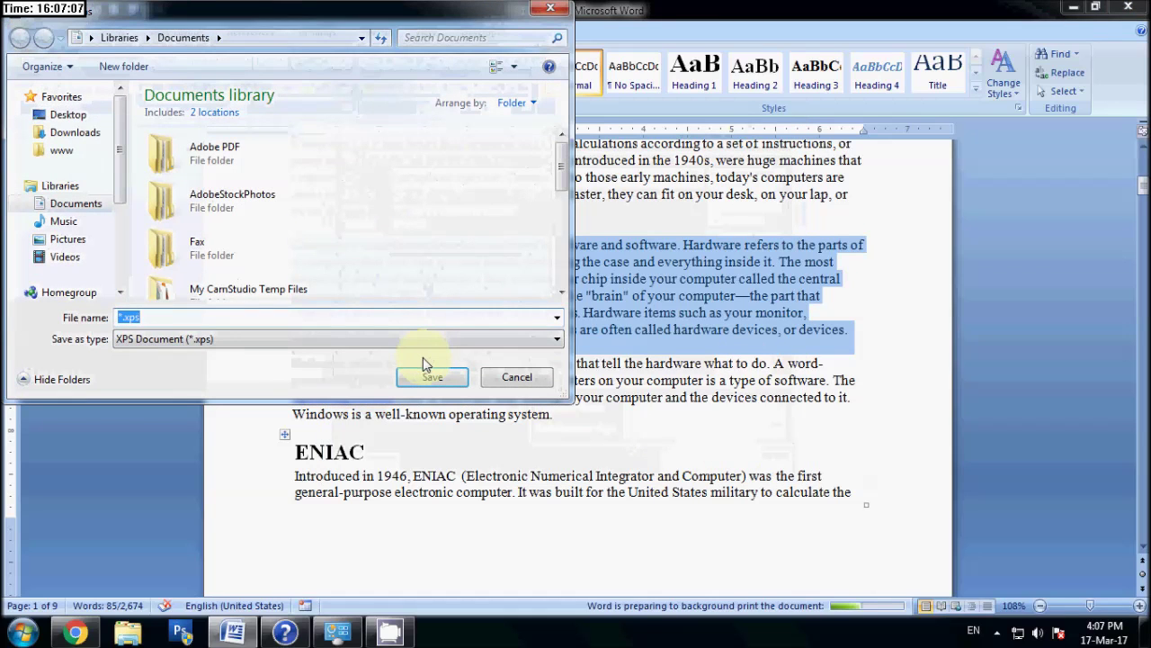
pyautogui.write('test')
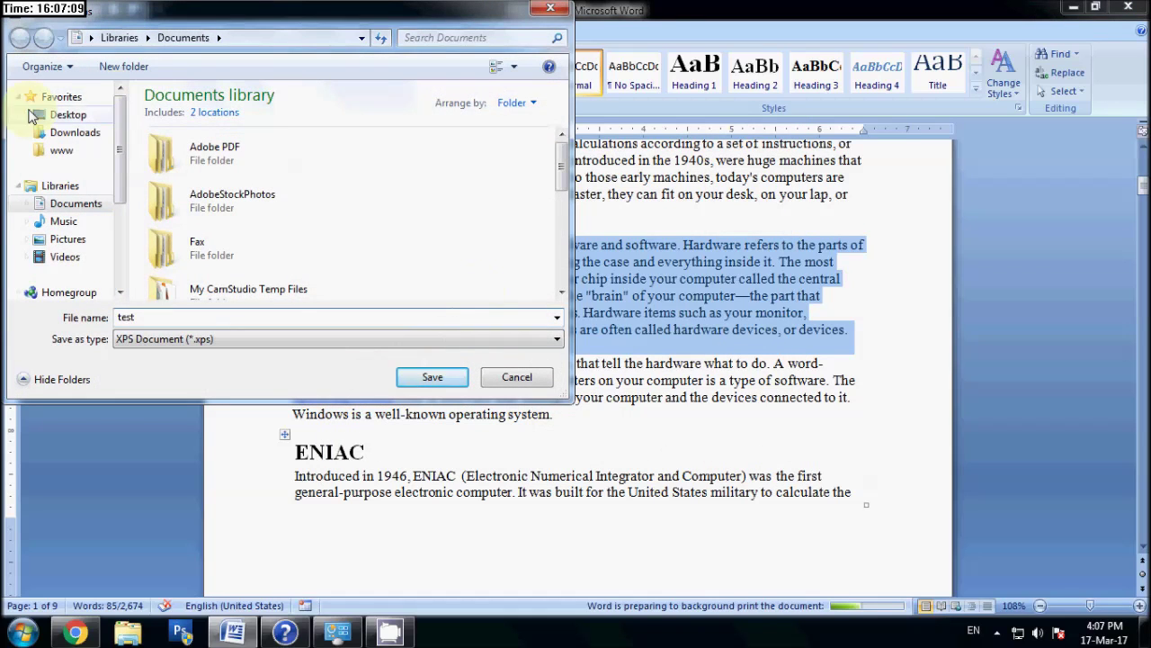
pyautogui.click(67, 114)
pyautogui.click(432, 378)
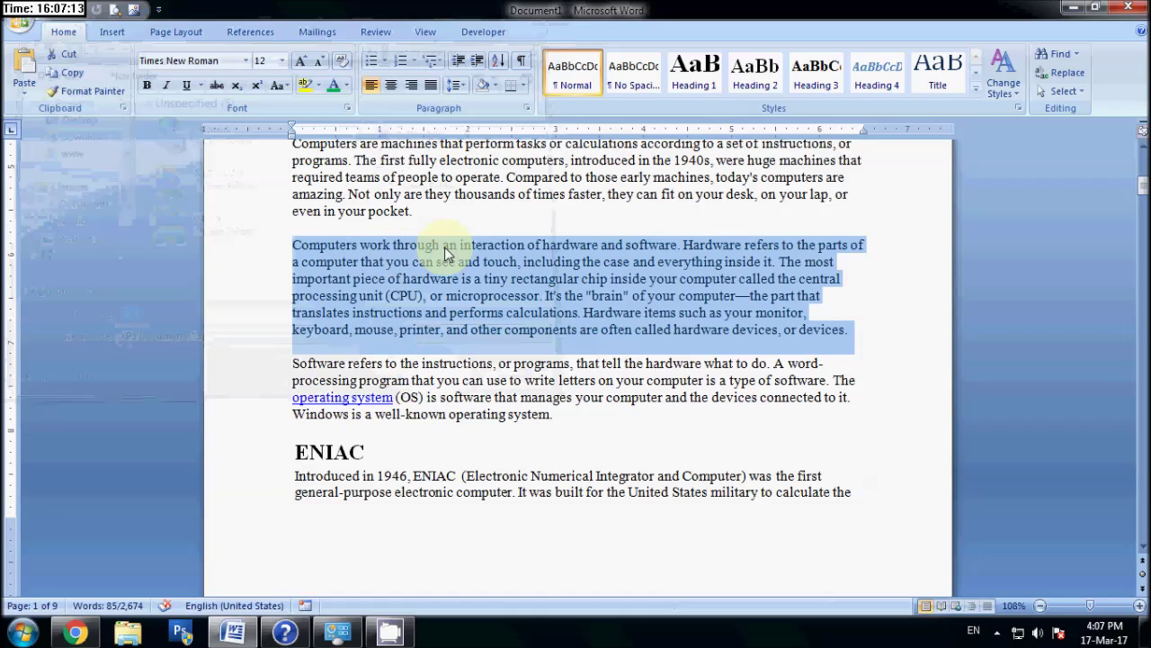
# - Open test.xps from the desktop, then return to the Word document
pyautogui.press('super+d')
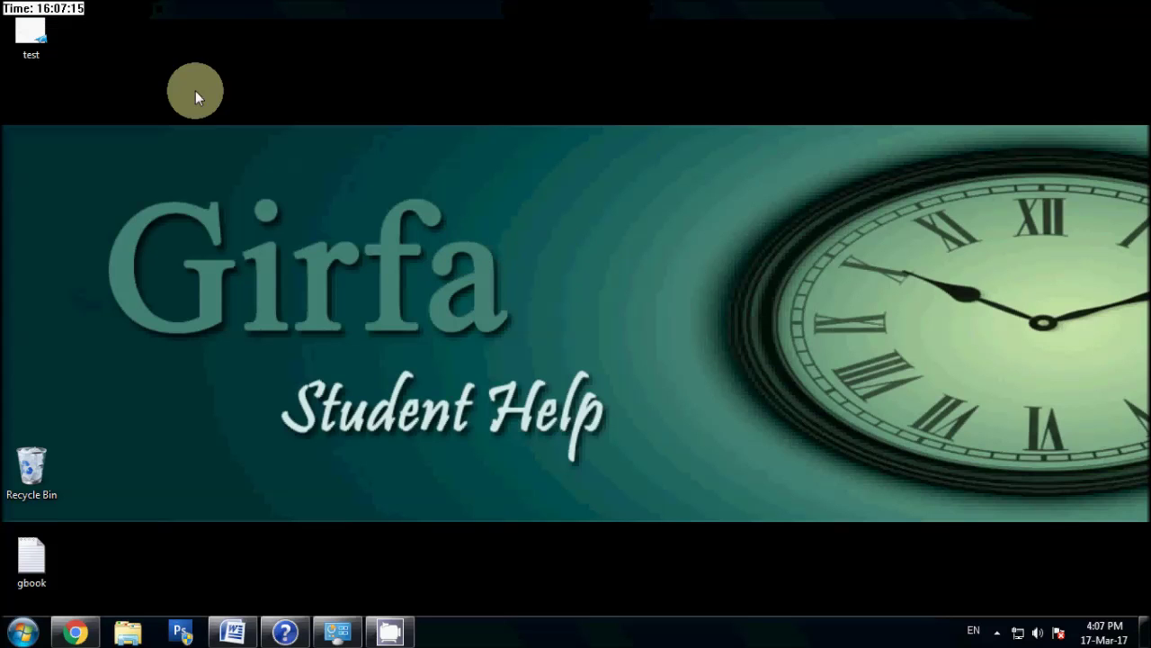
pyautogui.doubleClick(36, 34)
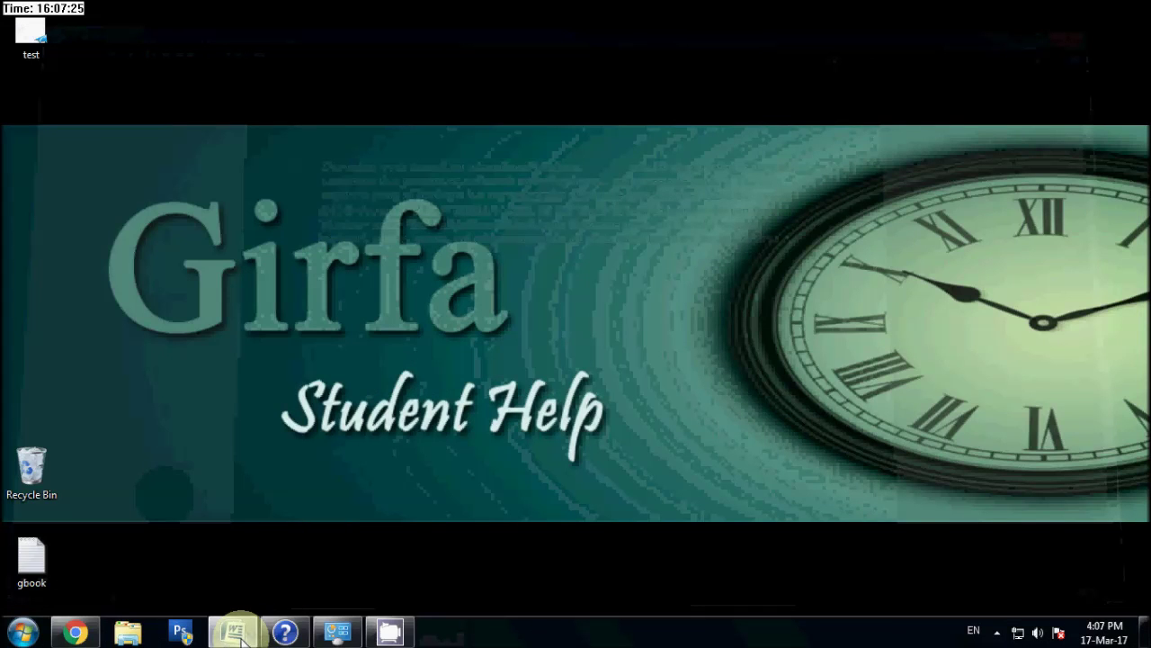
pyautogui.click(233, 633)
pyautogui.hotkey('ctrl', 'p')
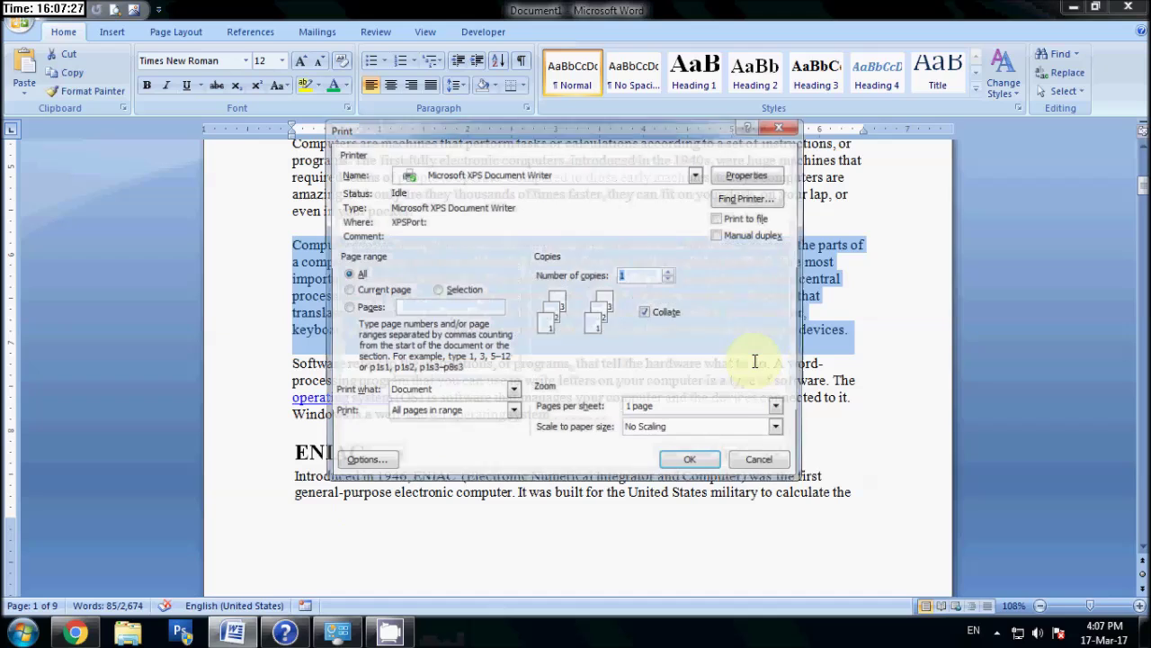
# - Set the print page range to 1,3,5-8
pyautogui.click(361, 313)
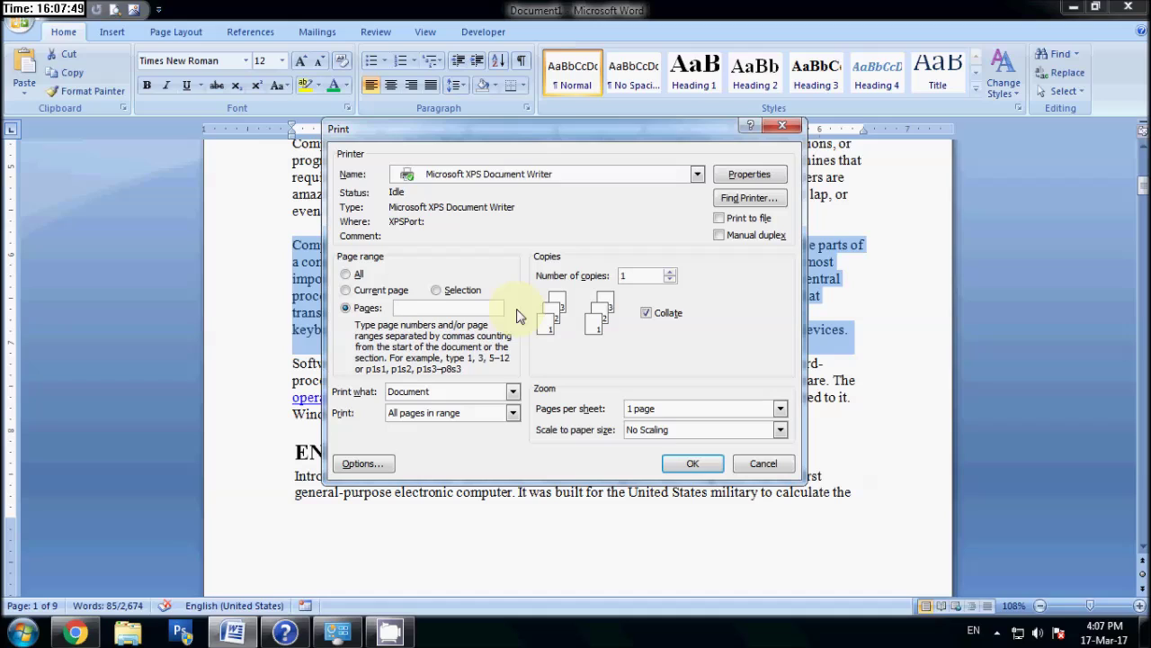
pyautogui.write('1')
pyautogui.write(',')
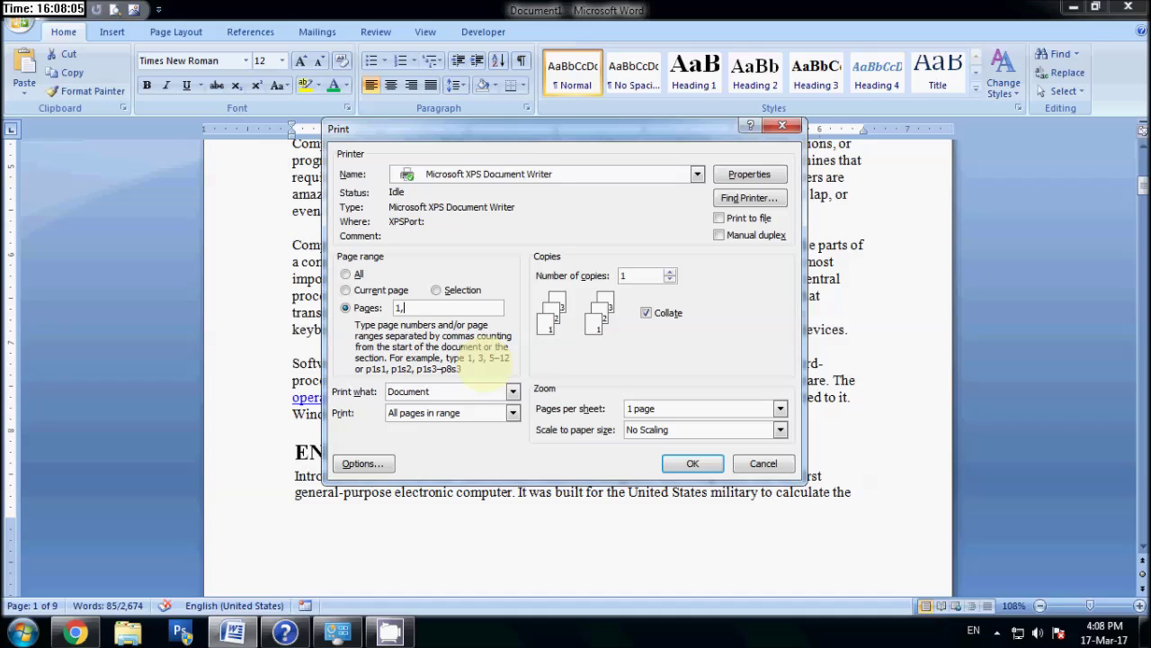
pyautogui.write('3')
pyautogui.write(',')
pyautogui.write('5-8')
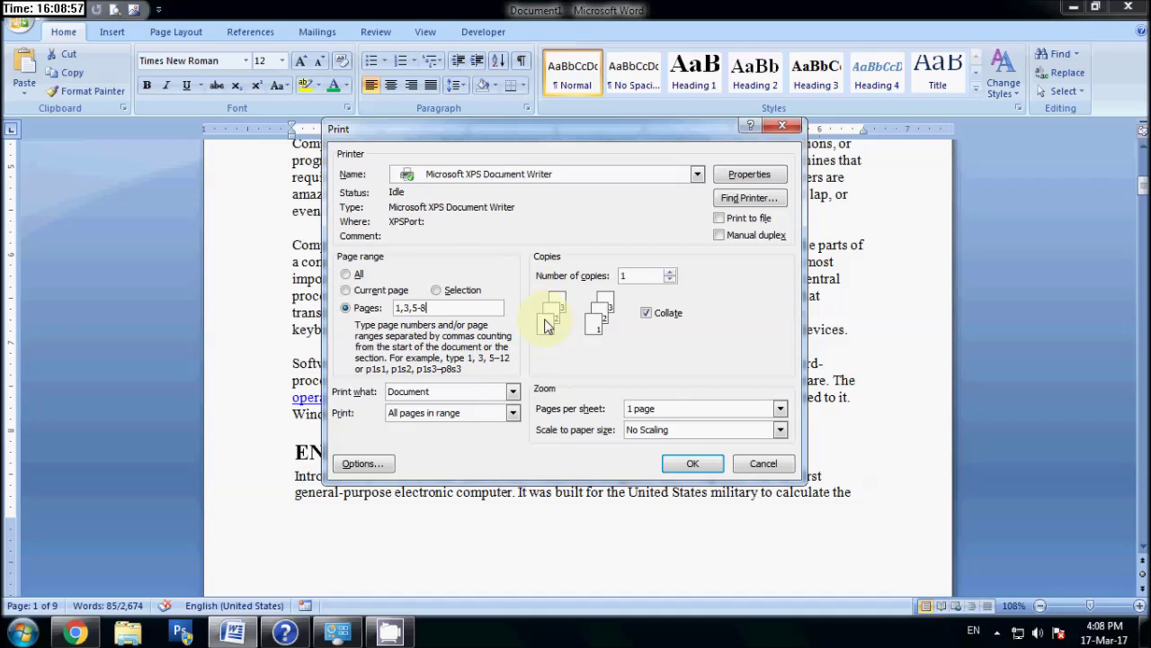
# - Adjust the number of copies with the spinner, raising it and then lowering it
pyautogui.click(670, 272)
pyautogui.click(670, 272)
pyautogui.click(670, 272)
pyautogui.click(670, 272)
pyautogui.click(670, 273)
pyautogui.click(670, 272)
pyautogui.click(670, 273)
pyautogui.click(670, 273)
pyautogui.click(670, 273)
pyautogui.click(671, 273)
pyautogui.click(671, 279)
pyautogui.click(671, 279)
pyautogui.click(671, 279)
pyautogui.click(671, 279)
pyautogui.click(671, 279)
pyautogui.click(671, 279)
# - Print all pages as 3 uncollated copies
pyautogui.click(346, 275)
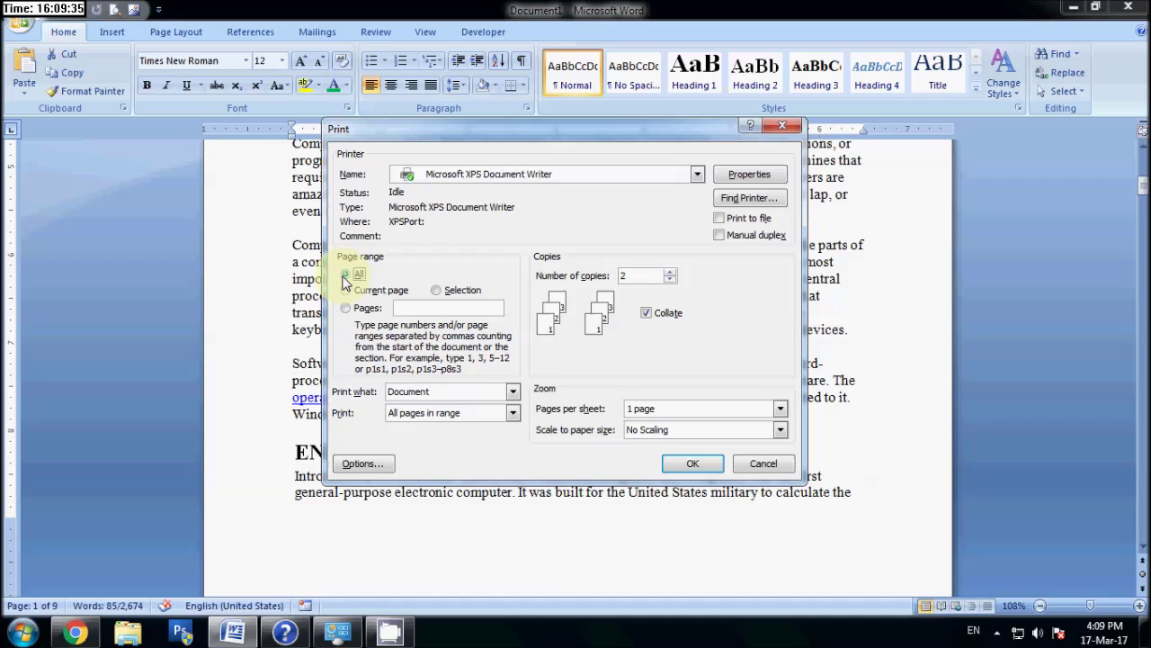
pyautogui.click(693, 466)
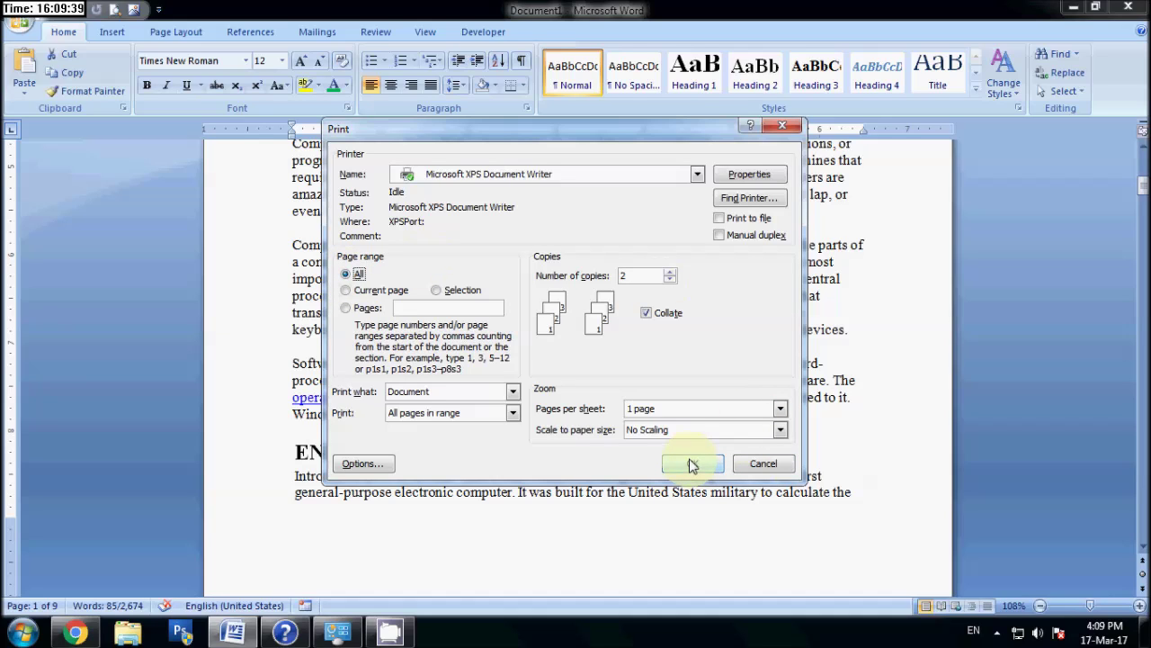
pyautogui.click(648, 316)
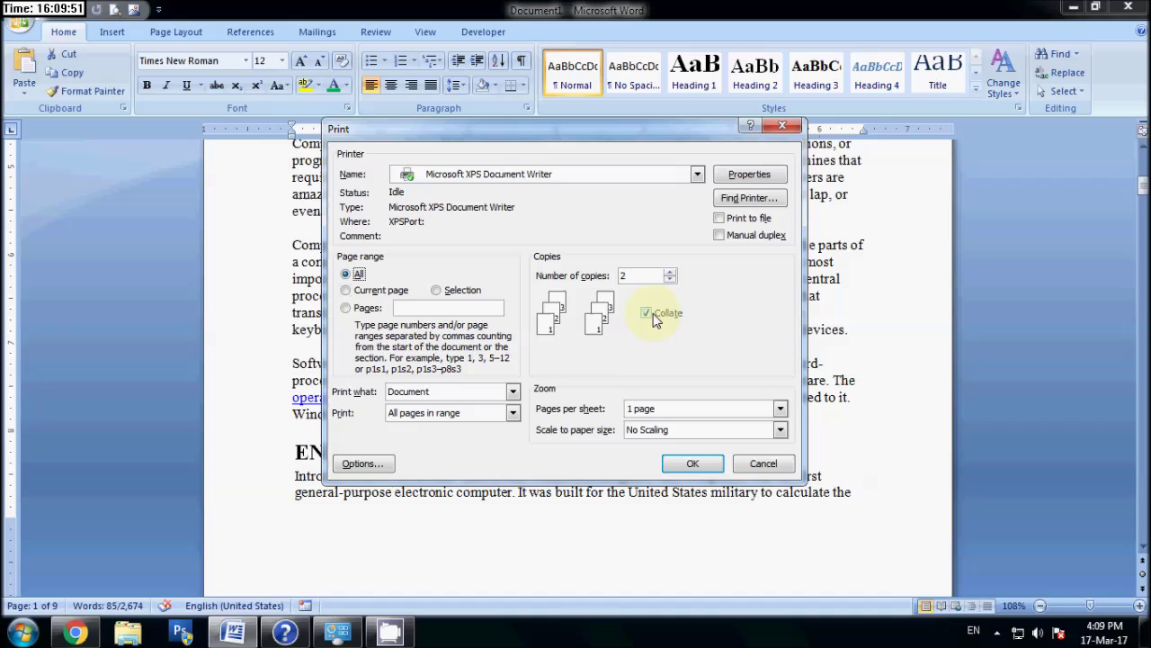
pyautogui.click(670, 271)
pyautogui.click(670, 316)
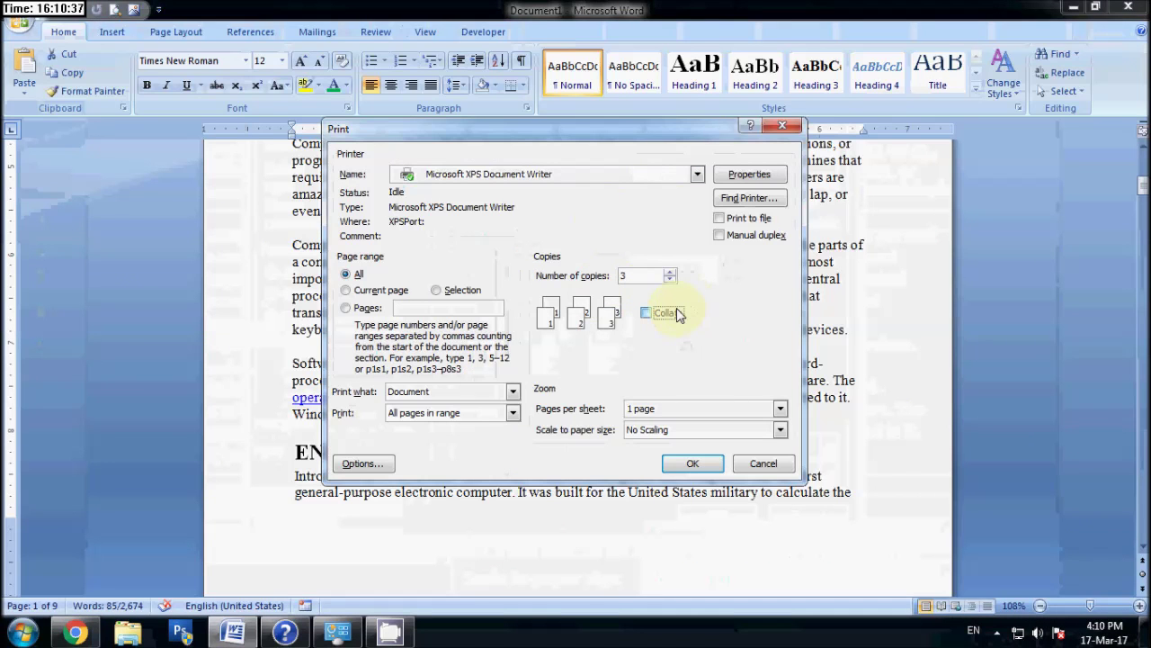
# - Turn Collate back on and open the Print what list
pyautogui.click(677, 312)
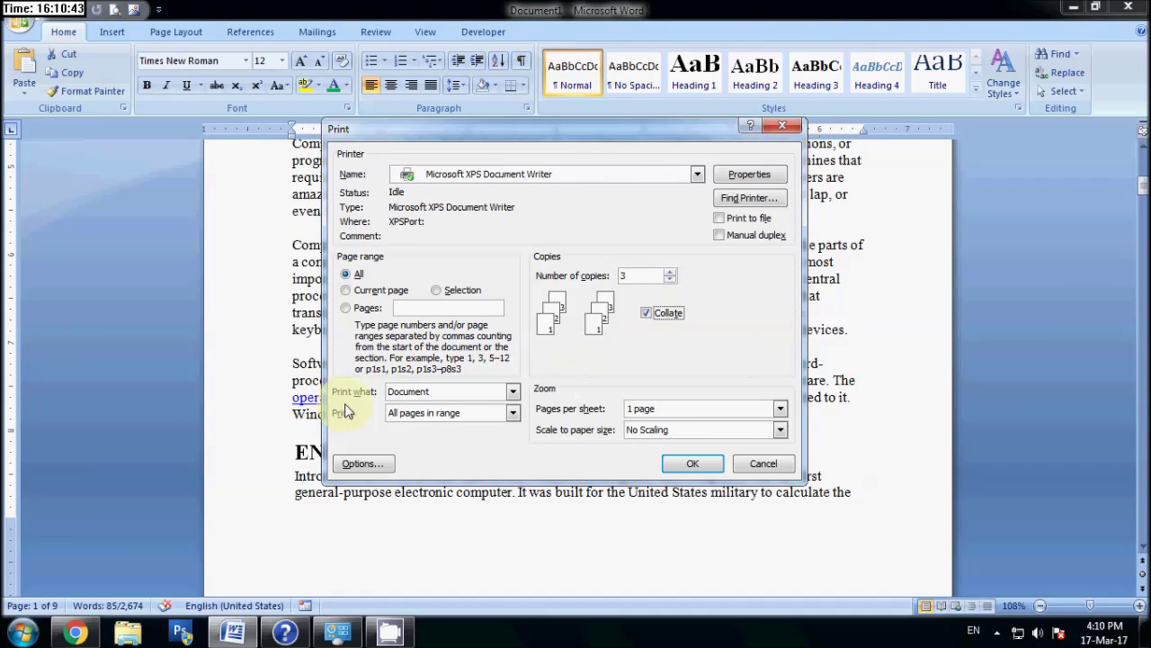
pyautogui.click(513, 392)
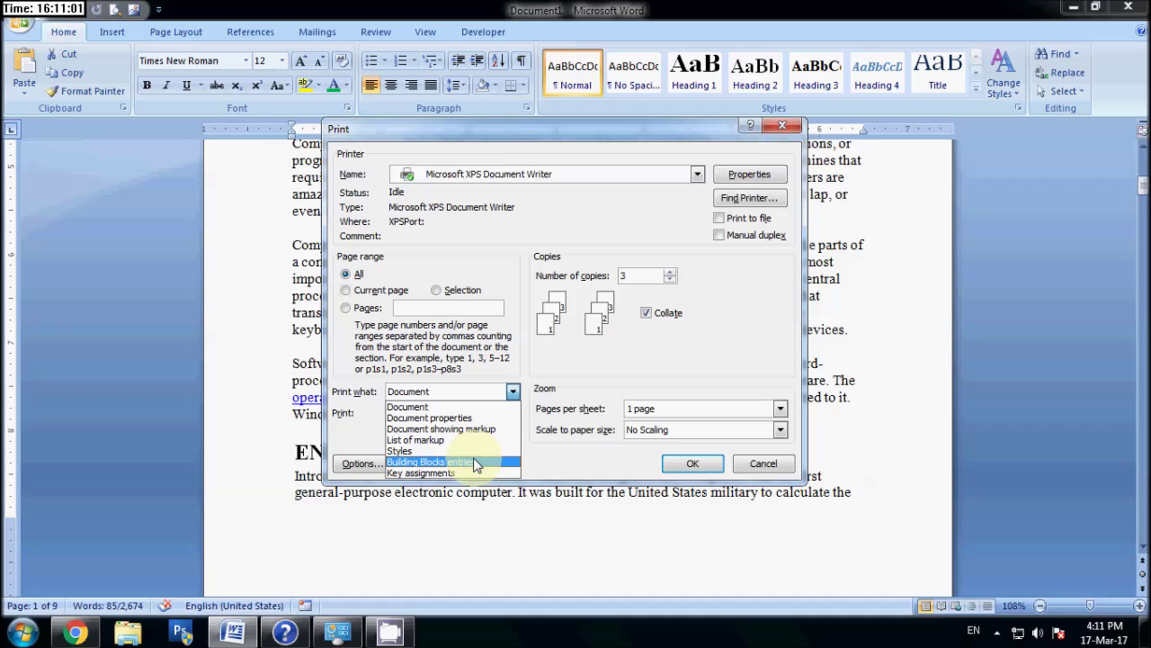
# - Print Document properties to XPS, overwriting test on the Desktop, and open the result
pyautogui.click(461, 419)
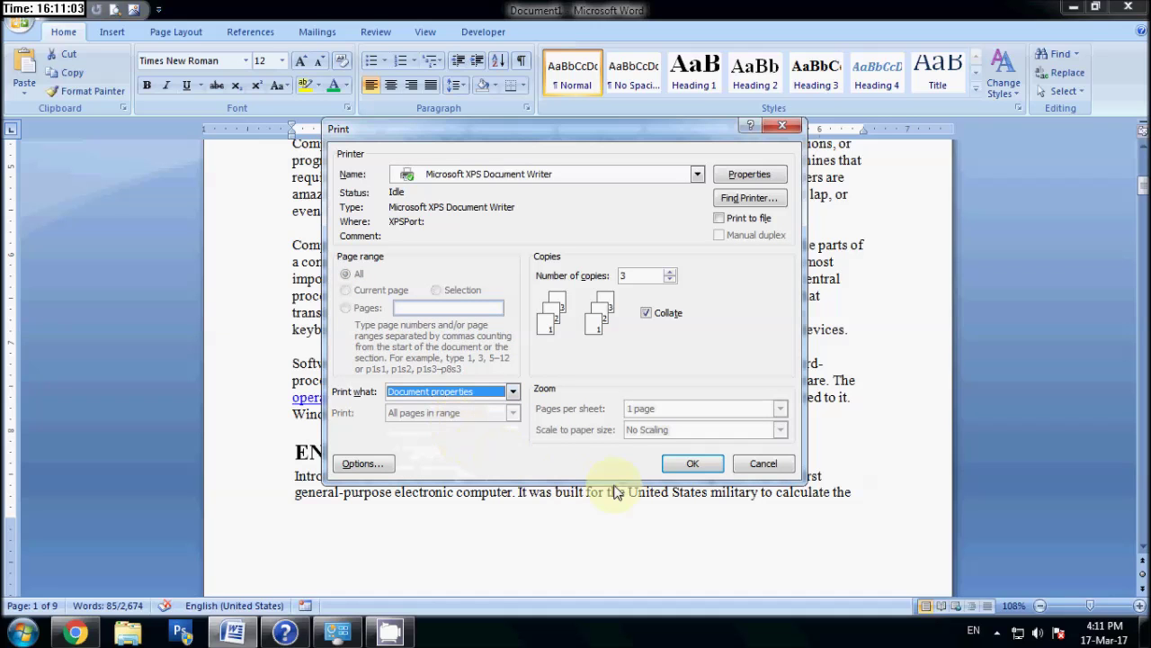
pyautogui.click(683, 463)
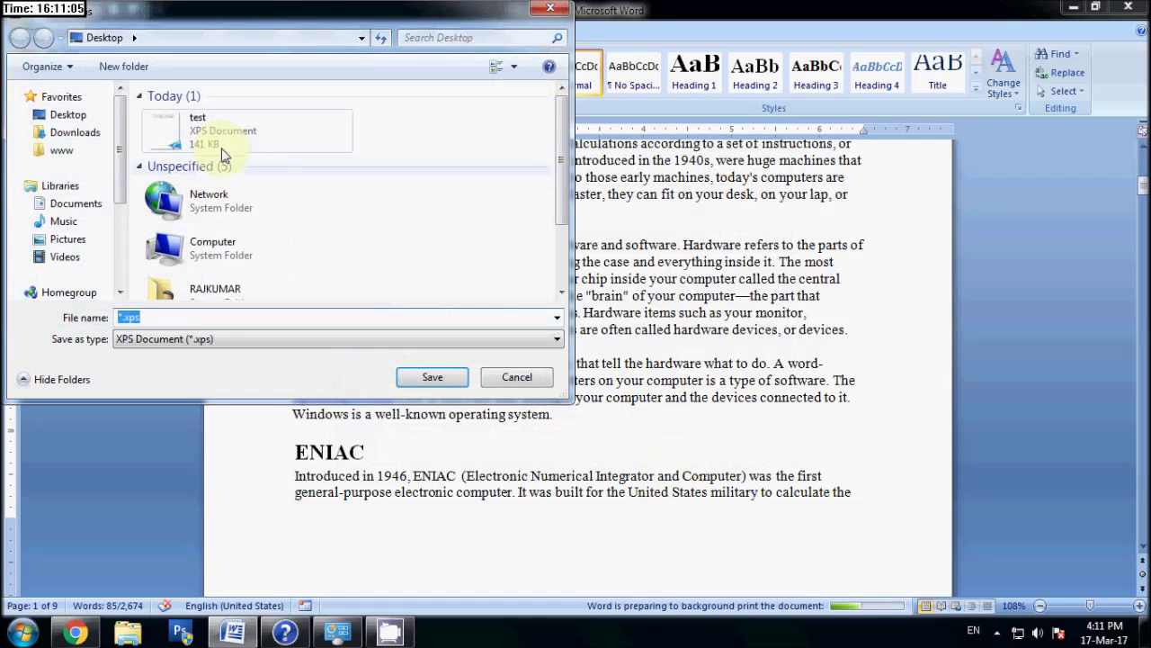
pyautogui.click(222, 149)
pyautogui.click(433, 377)
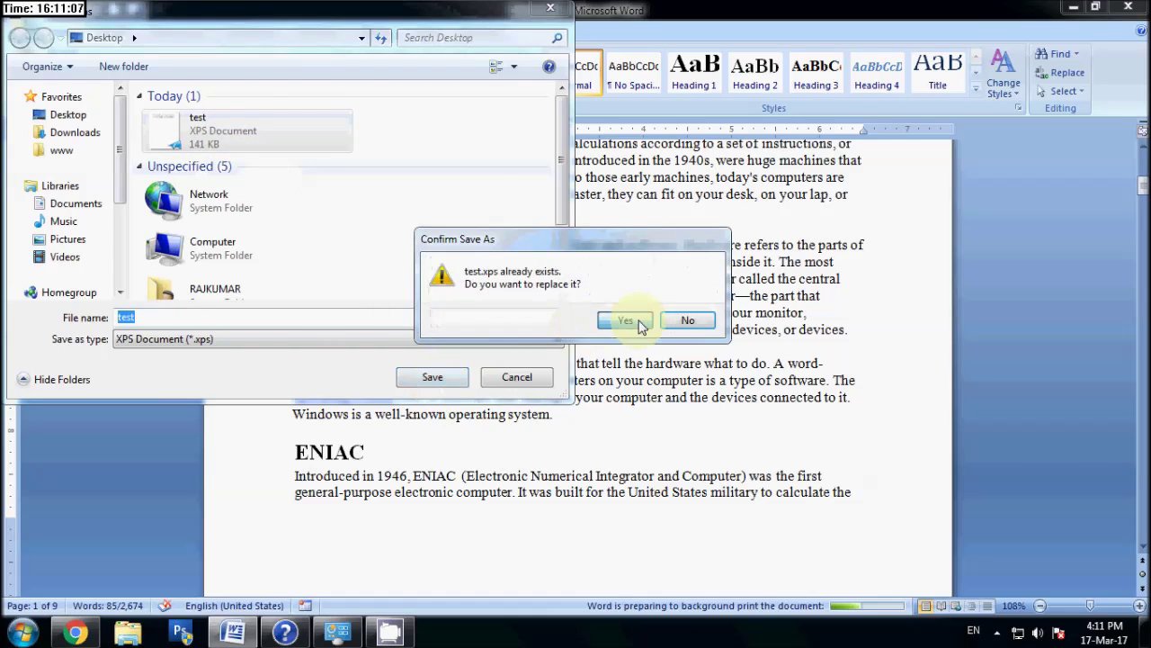
pyautogui.click(640, 322)
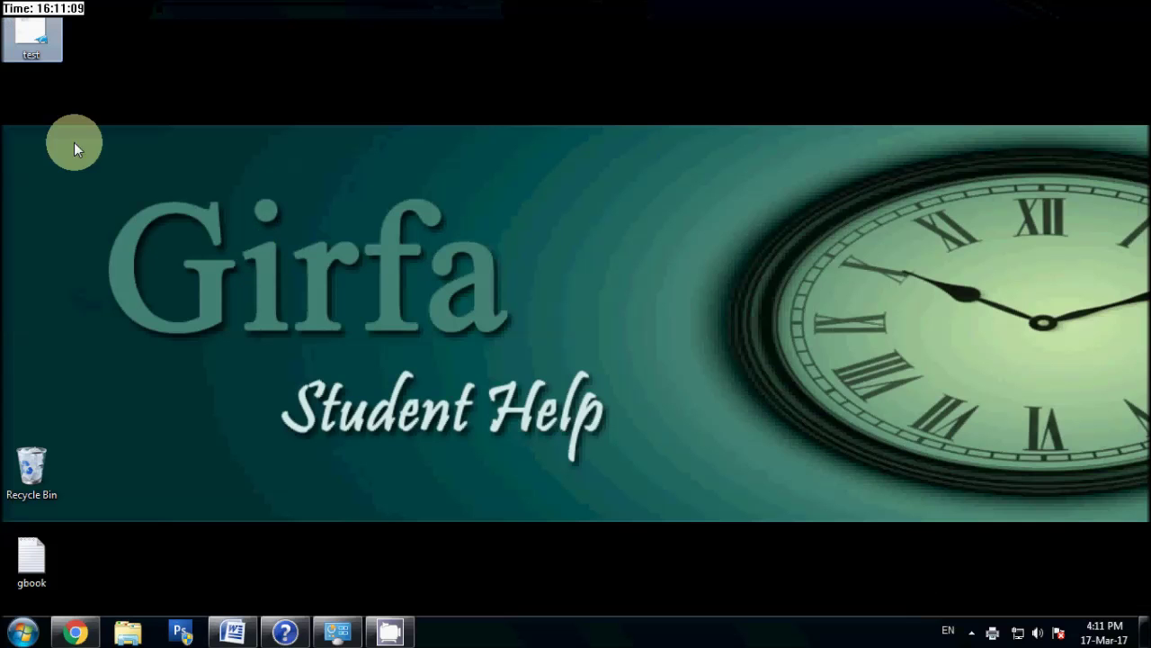
pyautogui.doubleClick(35, 32)
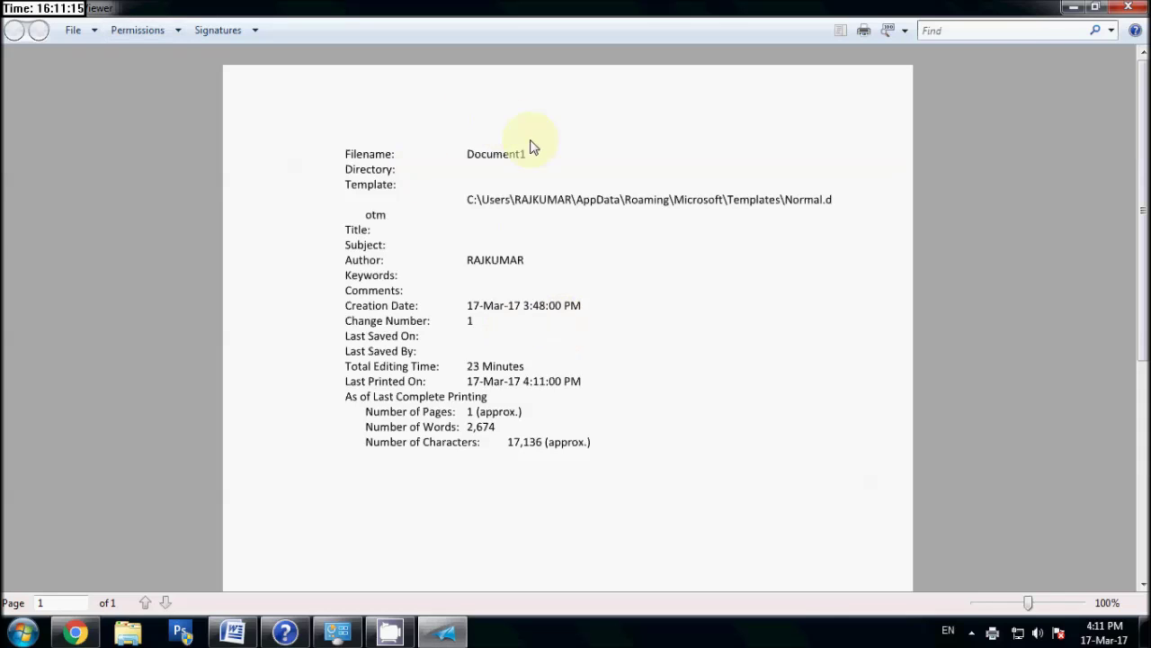
# - Close the XPS Viewer and switch back to the Girfa Student Help document in Word
pyautogui.click(1128, 7)
pyautogui.click(236, 635)
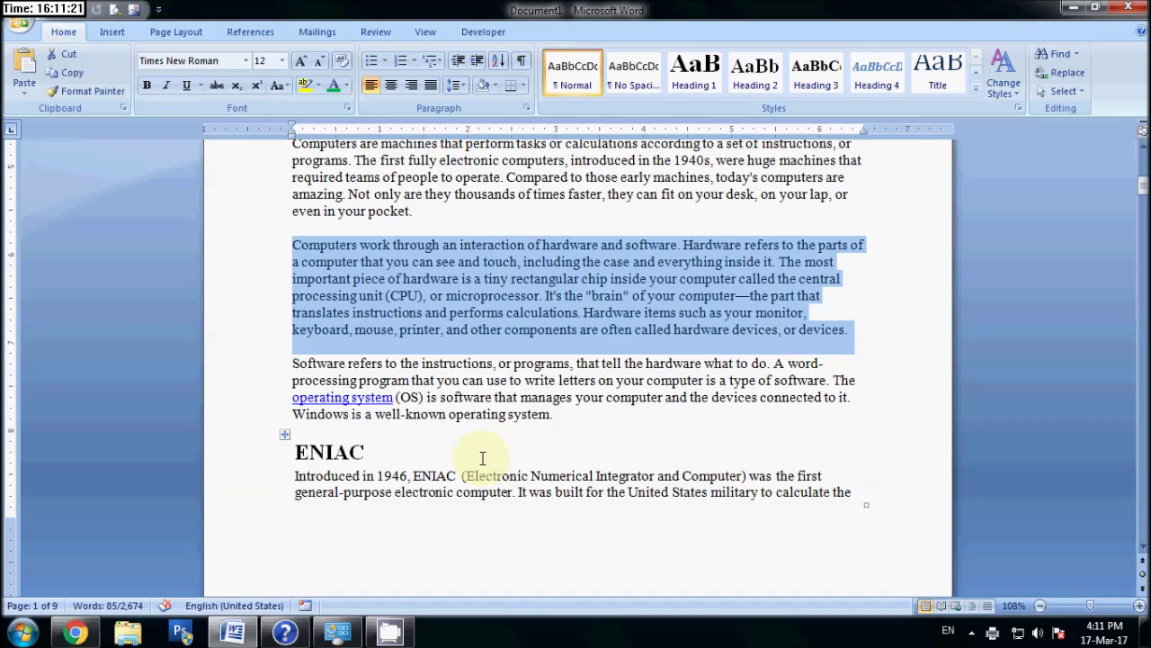
# - Set the Print option to Odd pages, then close the Print dialog without printing
pyautogui.hotkey('ctrl', 'p')
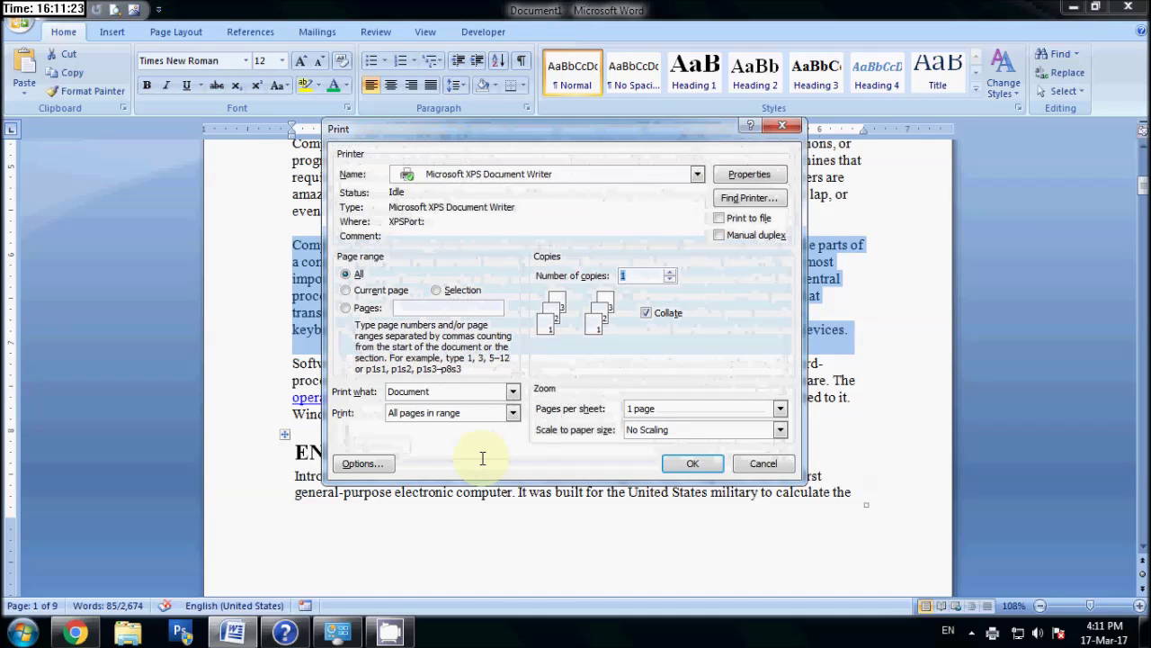
pyautogui.click(511, 414)
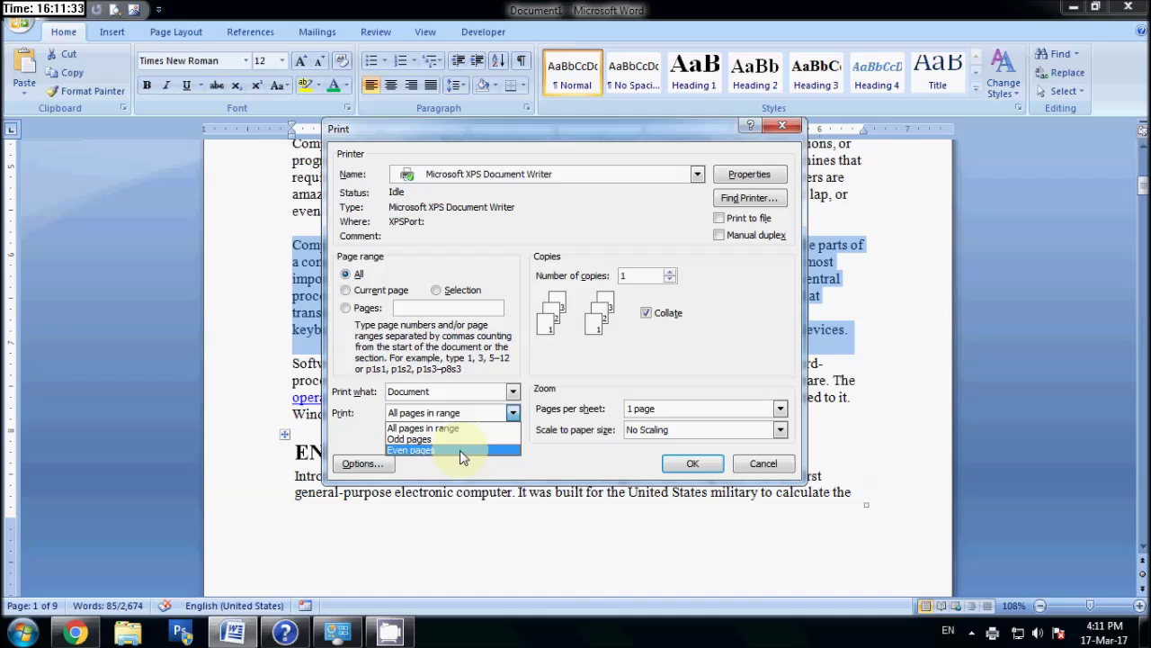
pyautogui.click(492, 468)
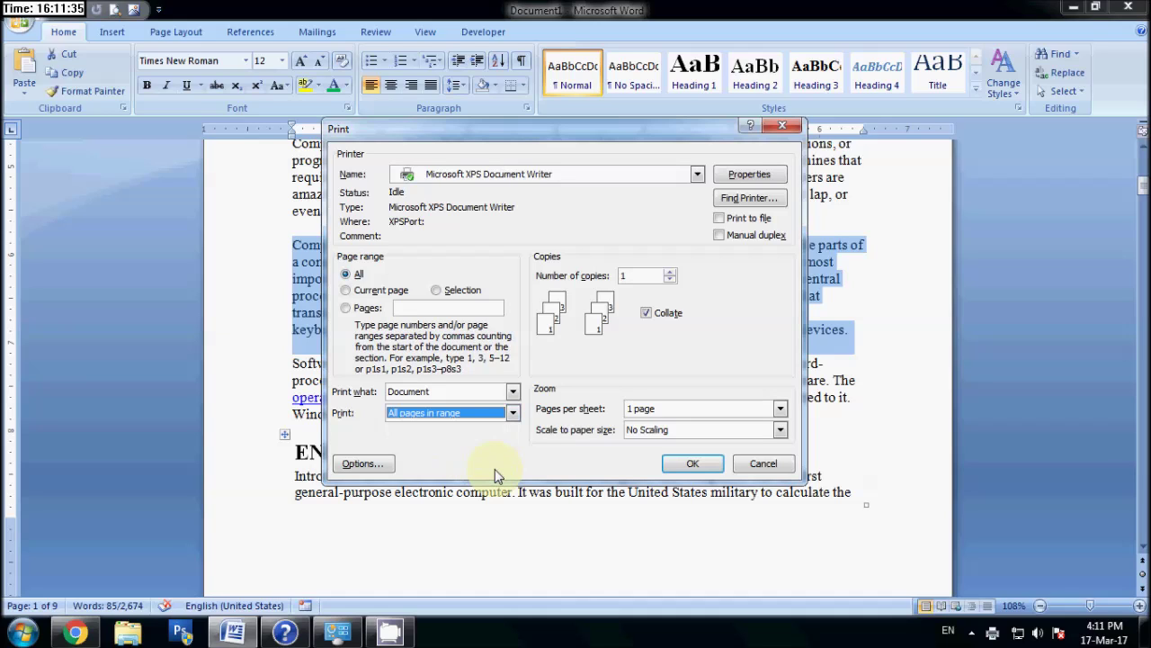
pyautogui.click(511, 412)
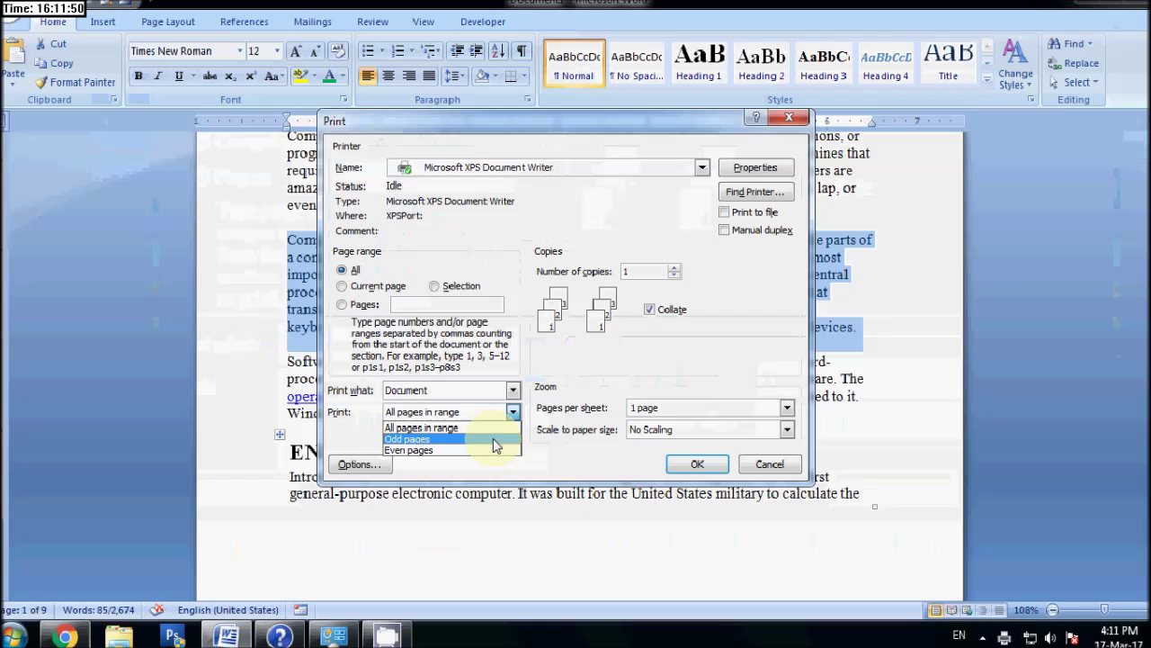
pyautogui.click(493, 438)
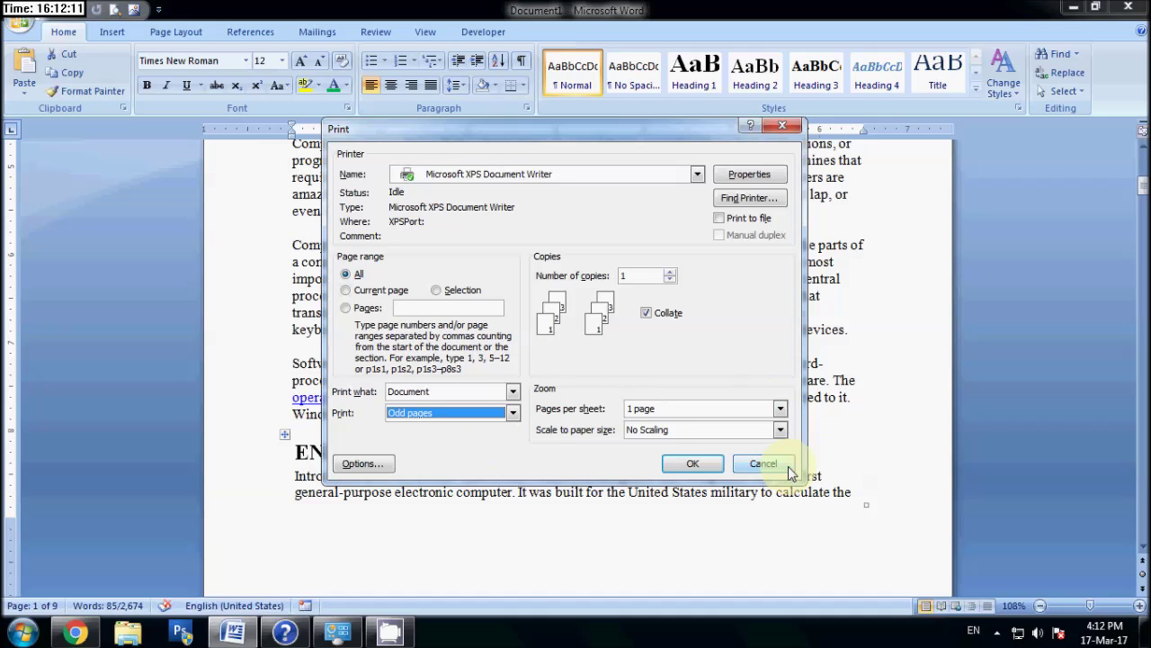
pyautogui.click(789, 472)
# - Insert a plain page number centred at the top of the page header
pyautogui.scroll(2, 789, 474)
pyautogui.scroll(4, 789, 474)
pyautogui.scroll(3, 789, 473)
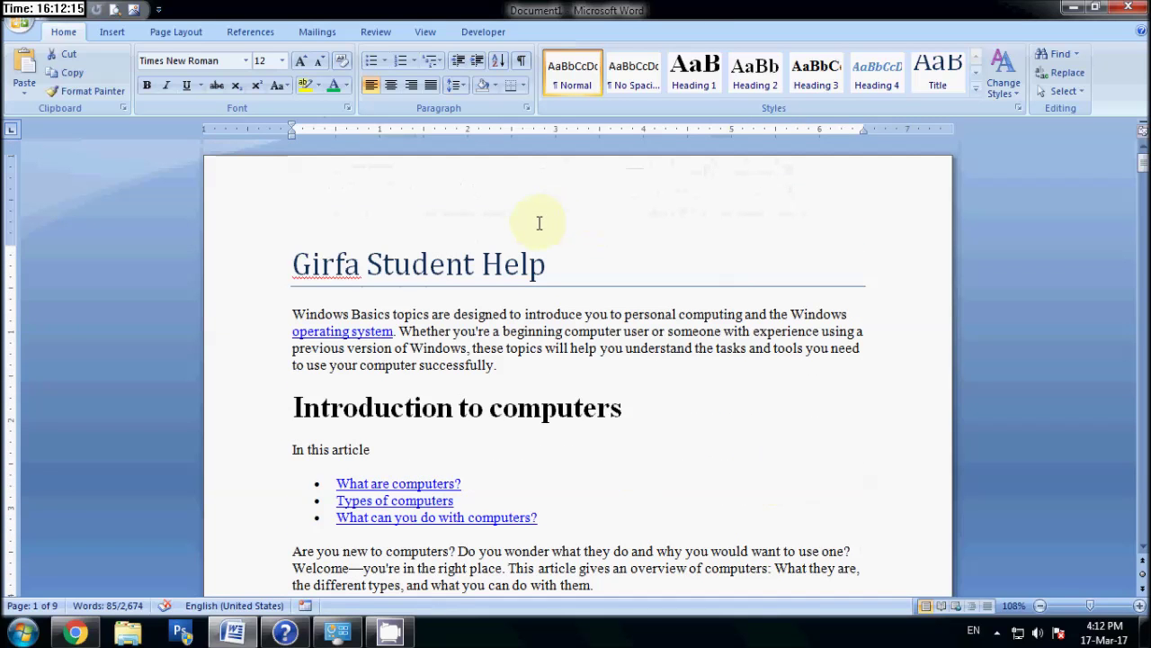
pyautogui.doubleClick(539, 223)
pyautogui.click(112, 31)
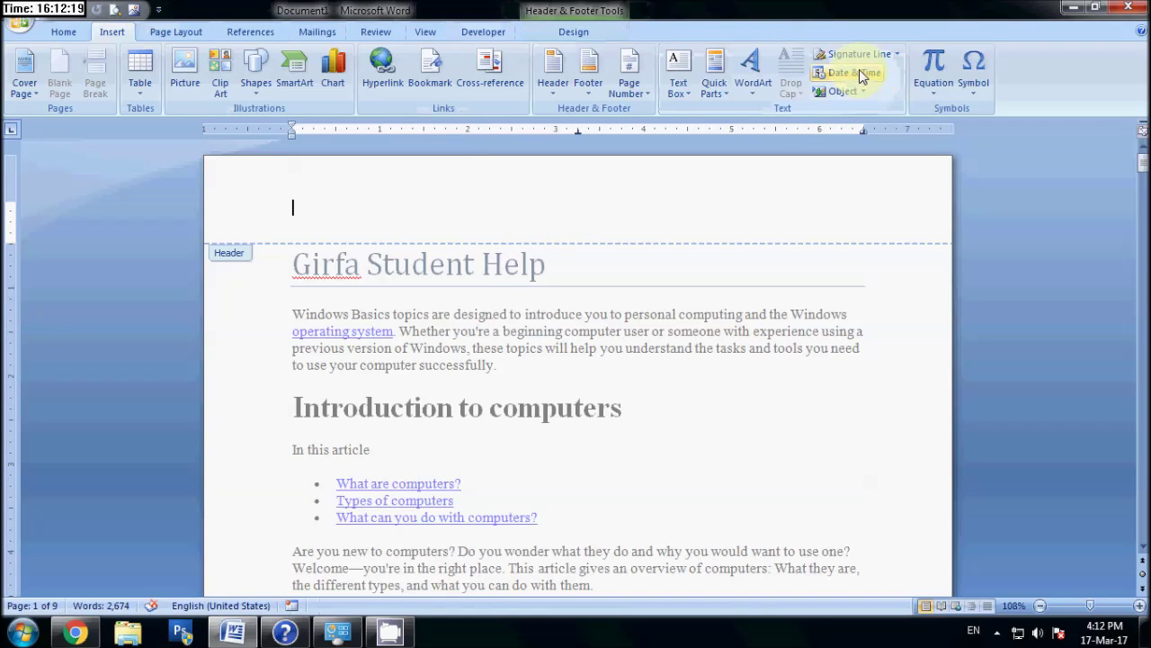
pyautogui.click(629, 81)
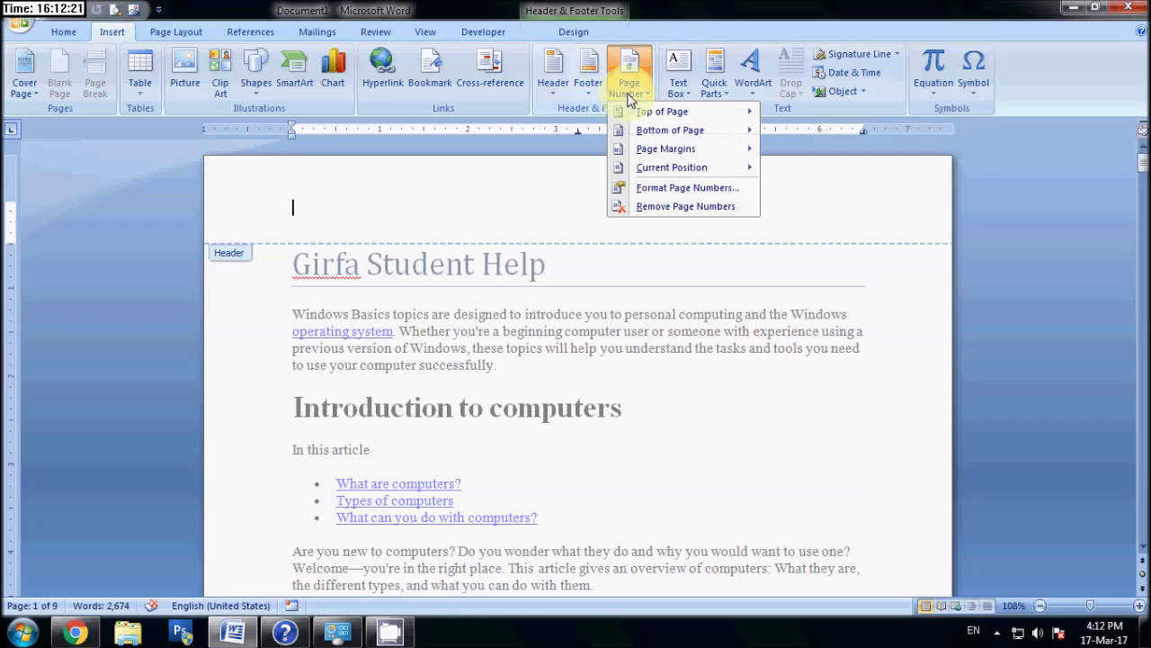
pyautogui.moveTo(681, 112)
pyautogui.click(931, 242)
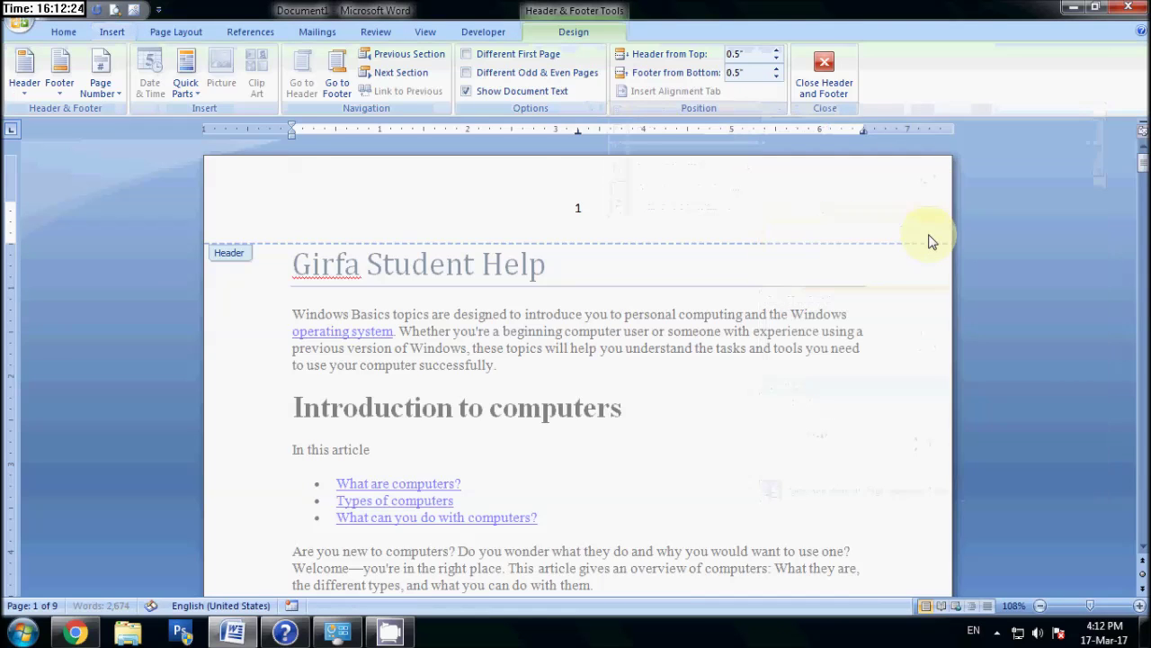
pyautogui.doubleClick(600, 209)
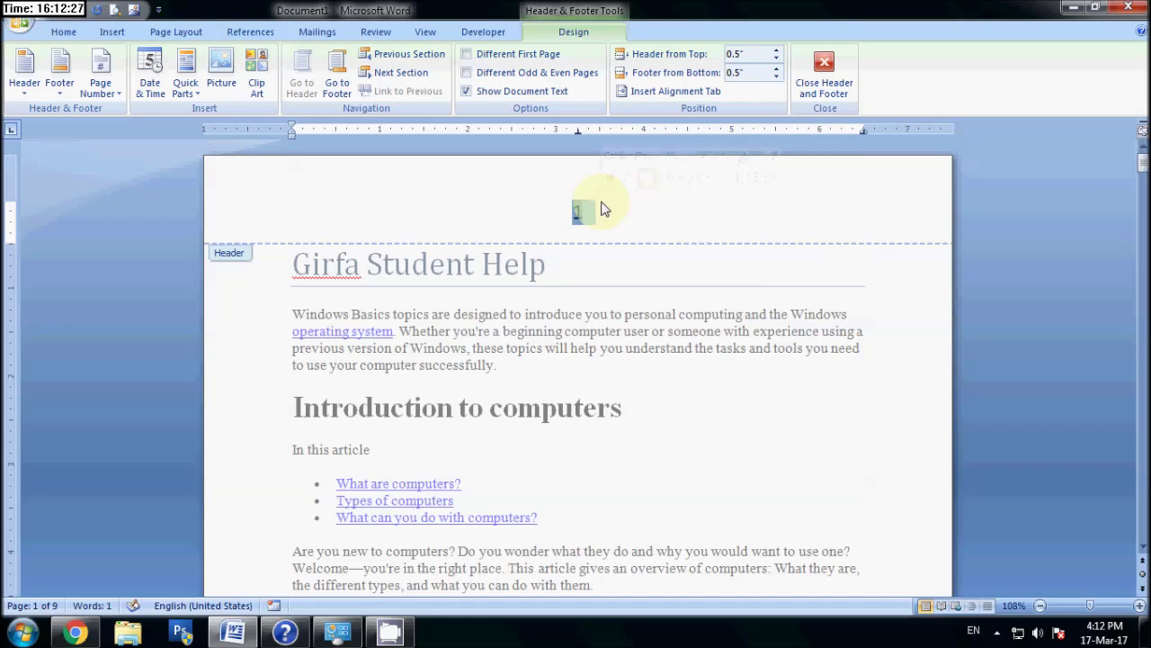
pyautogui.press('Escape')
# - Scroll through the pages to check the numbering and open the Print dialog
pyautogui.scroll(-5, 802, 465)
pyautogui.scroll(-6, 801, 465)
pyautogui.scroll(-3, 808, 454)
pyautogui.keyDown('ctrl'); pyautogui.scroll(-4, 810, 449); pyautogui.keyUp('ctrl')
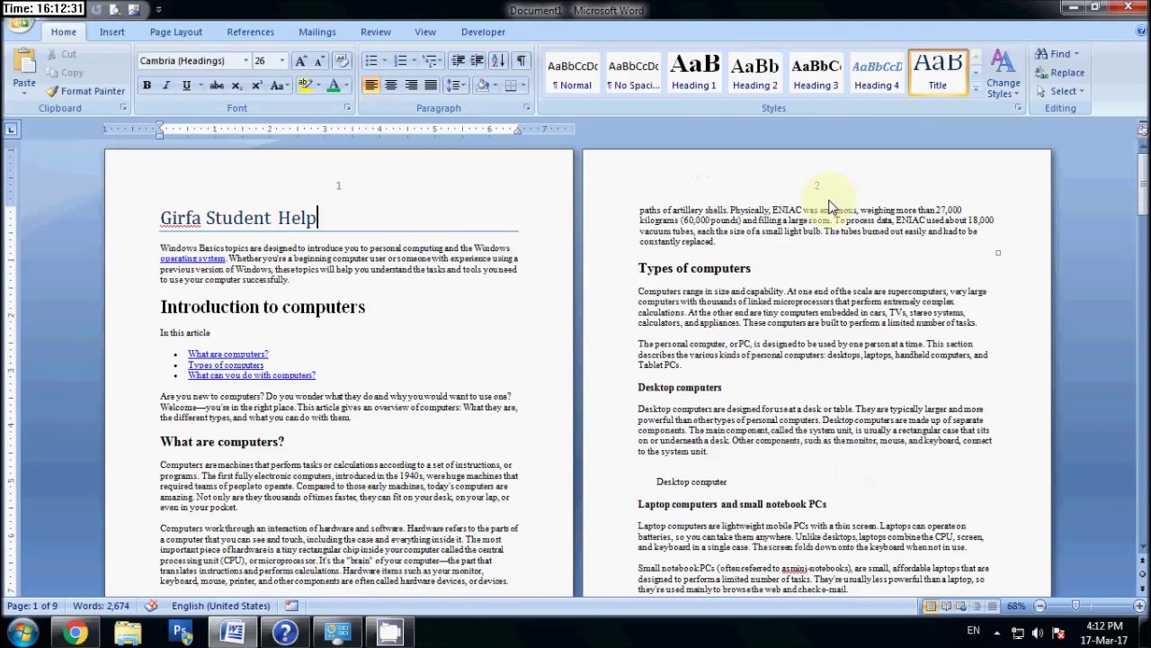
pyautogui.keyDown('ctrl'); pyautogui.scroll(4, 647, 286); pyautogui.keyUp('ctrl')
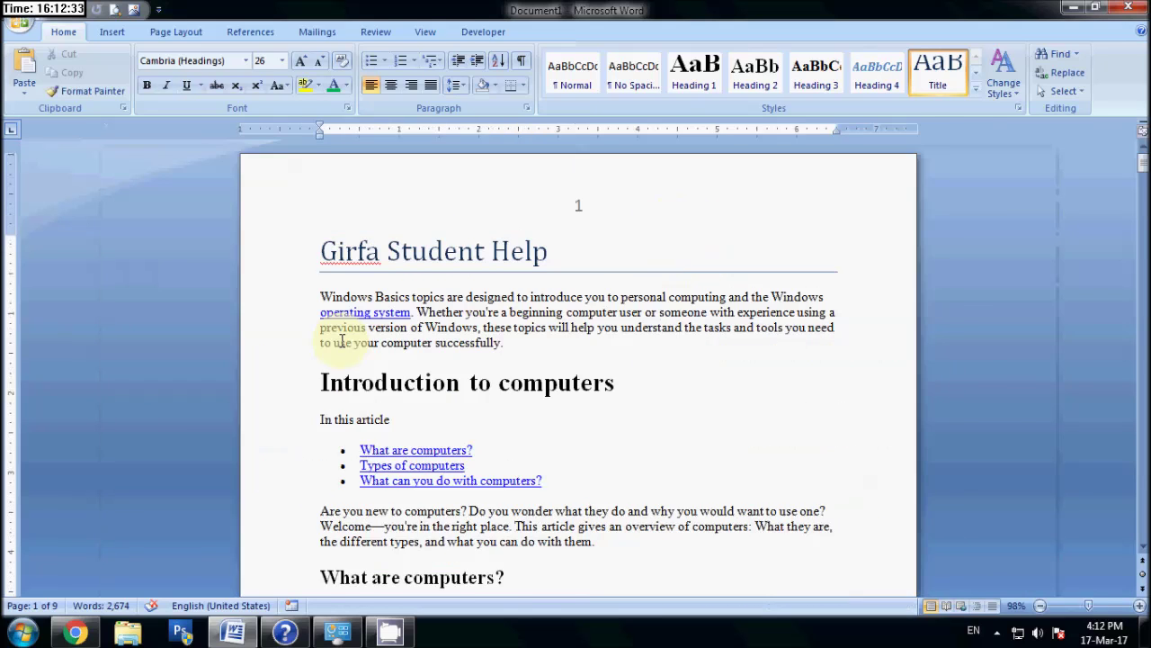
pyautogui.keyDown('ctrl'); pyautogui.scroll(1, 508, 378); pyautogui.keyUp('ctrl')
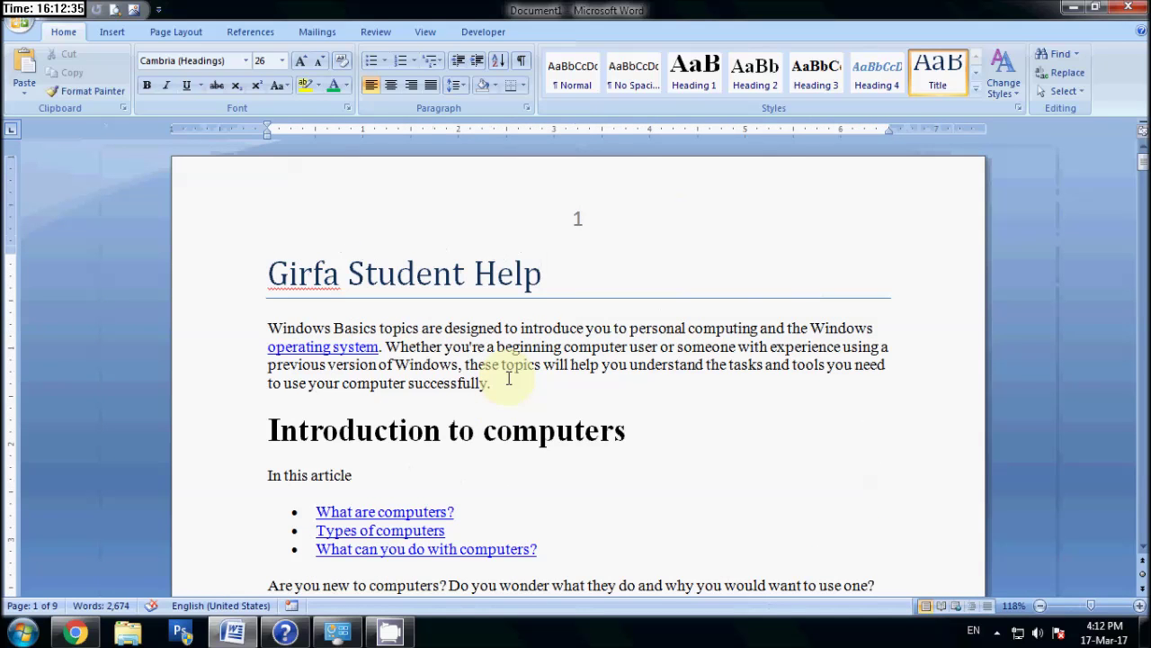
pyautogui.hotkey('ctrl', 'p')
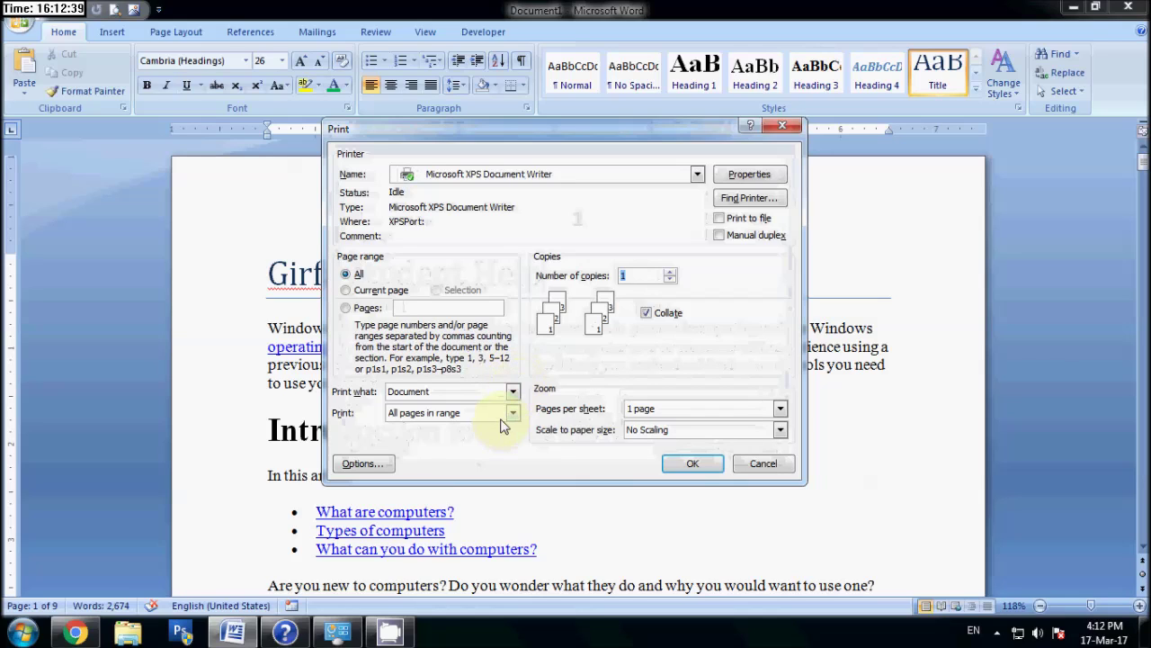
# - Print only the odd pages to XPS, replacing test.xps, and open it from the desktop
pyautogui.click(511, 412)
pyautogui.click(483, 441)
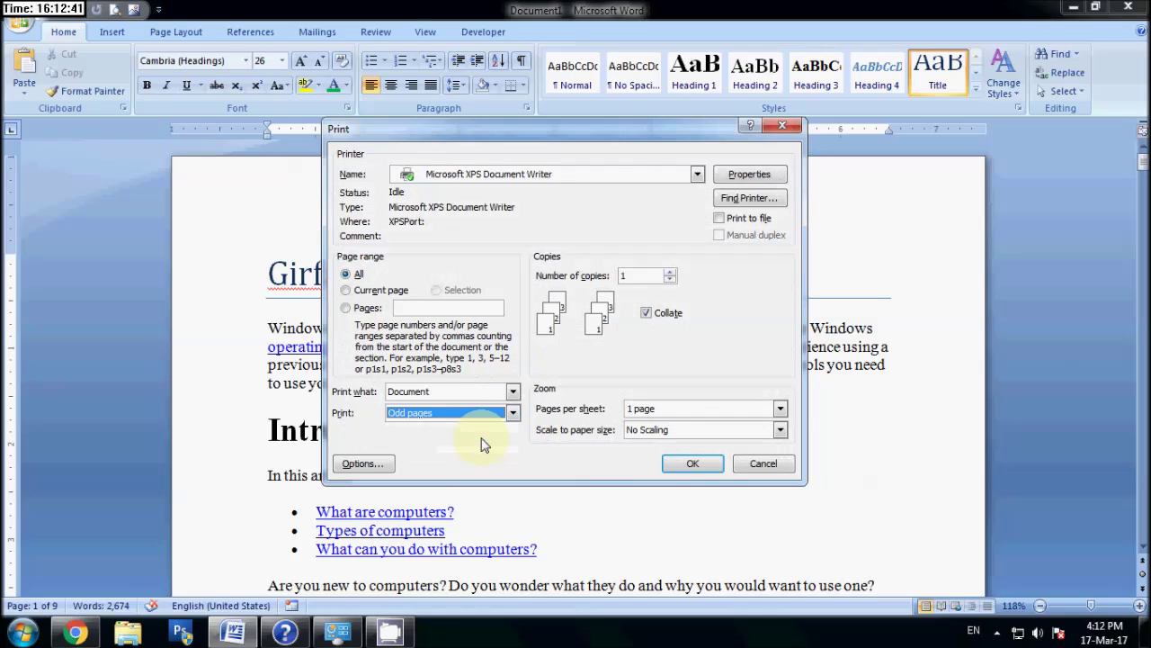
pyautogui.click(699, 464)
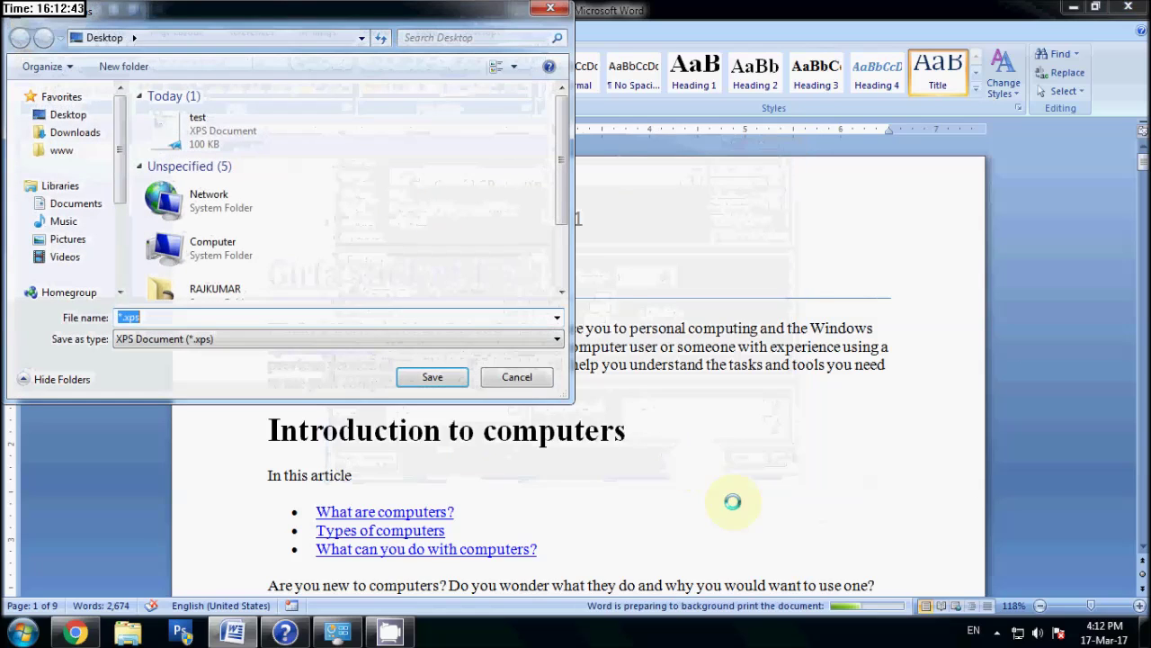
pyautogui.click(215, 130)
pyautogui.click(437, 379)
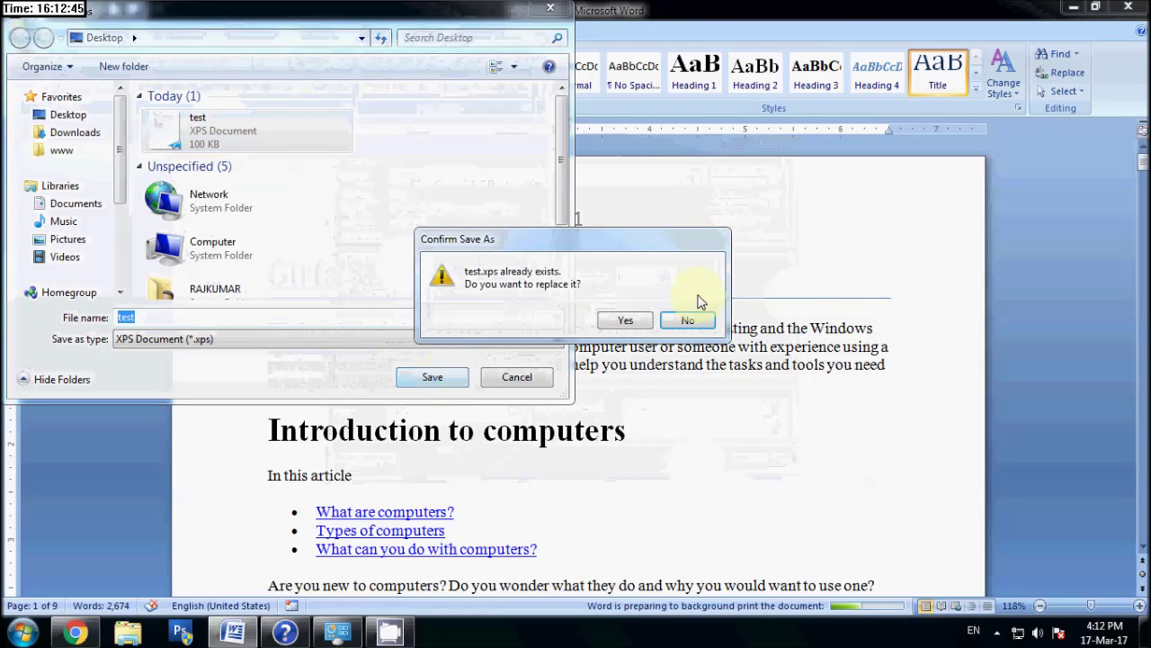
pyautogui.click(684, 318)
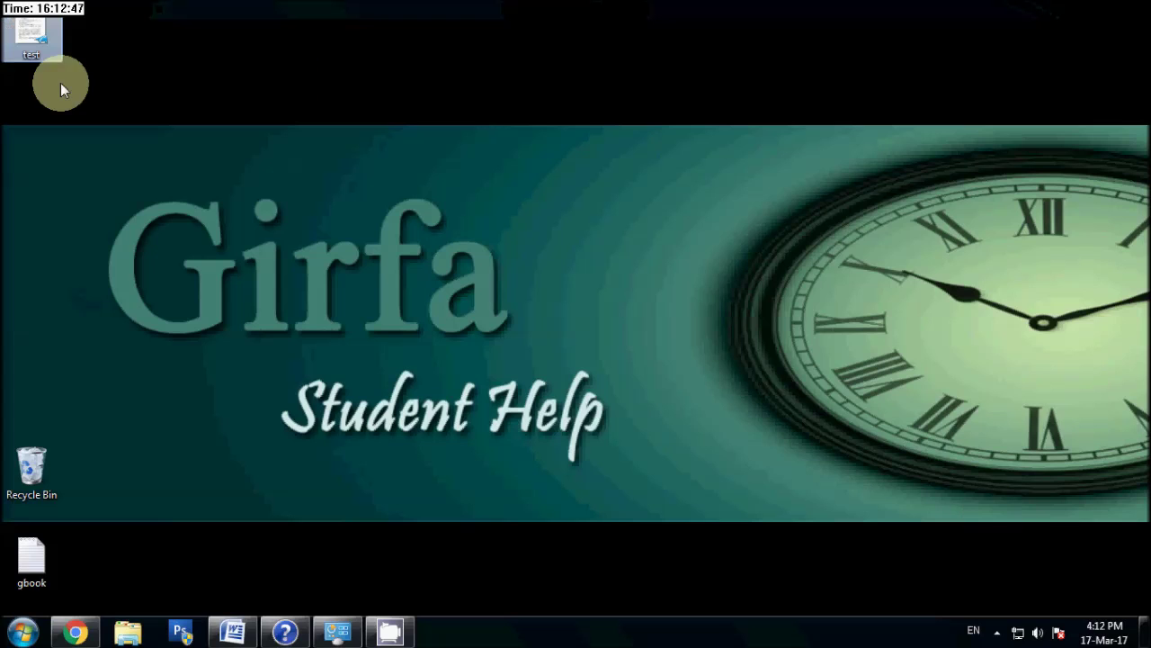
pyautogui.click(1143, 634)
pyautogui.doubleClick(45, 40)
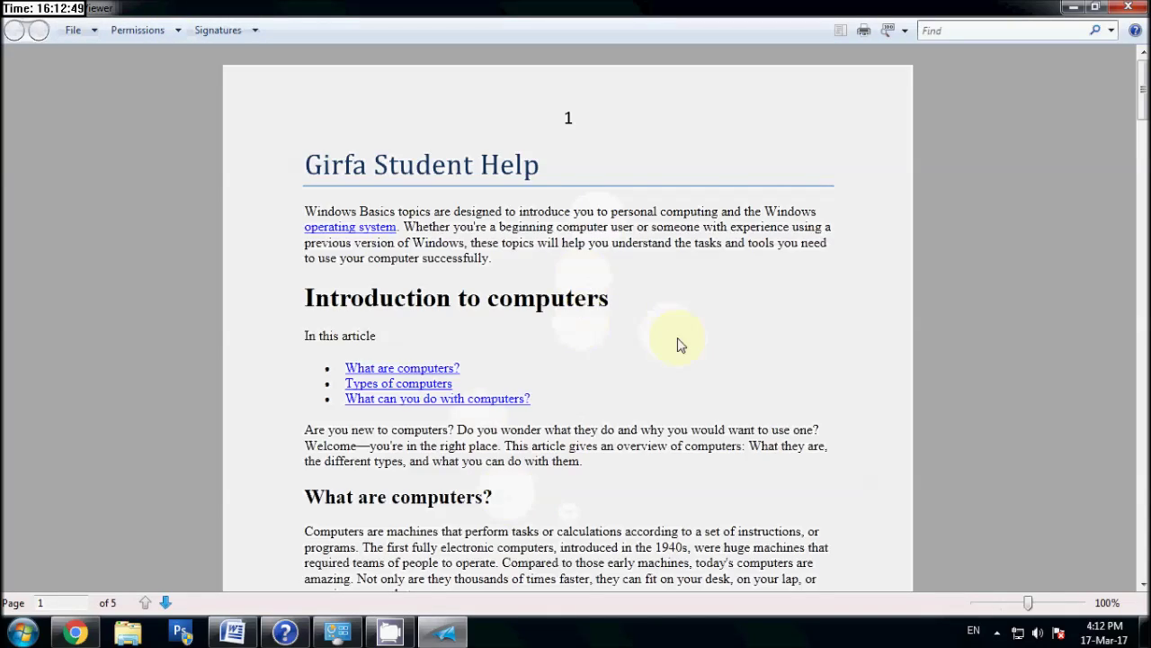
# - Scroll through the odd-pages printout showing pages 1, 3 and 5, then close XPS Viewer
pyautogui.scroll(-5, 679, 353)
pyautogui.scroll(-5, 679, 353)
pyautogui.scroll(-5, 679, 354)
pyautogui.scroll(-5, 679, 353)
pyautogui.scroll(-5, 679, 354)
pyautogui.scroll(-5, 679, 353)
pyautogui.scroll(5, 679, 355)
pyautogui.scroll(5, 680, 355)
pyautogui.scroll(5, 679, 356)
pyautogui.scroll(5, 679, 355)
pyautogui.scroll(5, 679, 356)
pyautogui.scroll(5, 680, 355)
pyautogui.scroll(5, 679, 355)
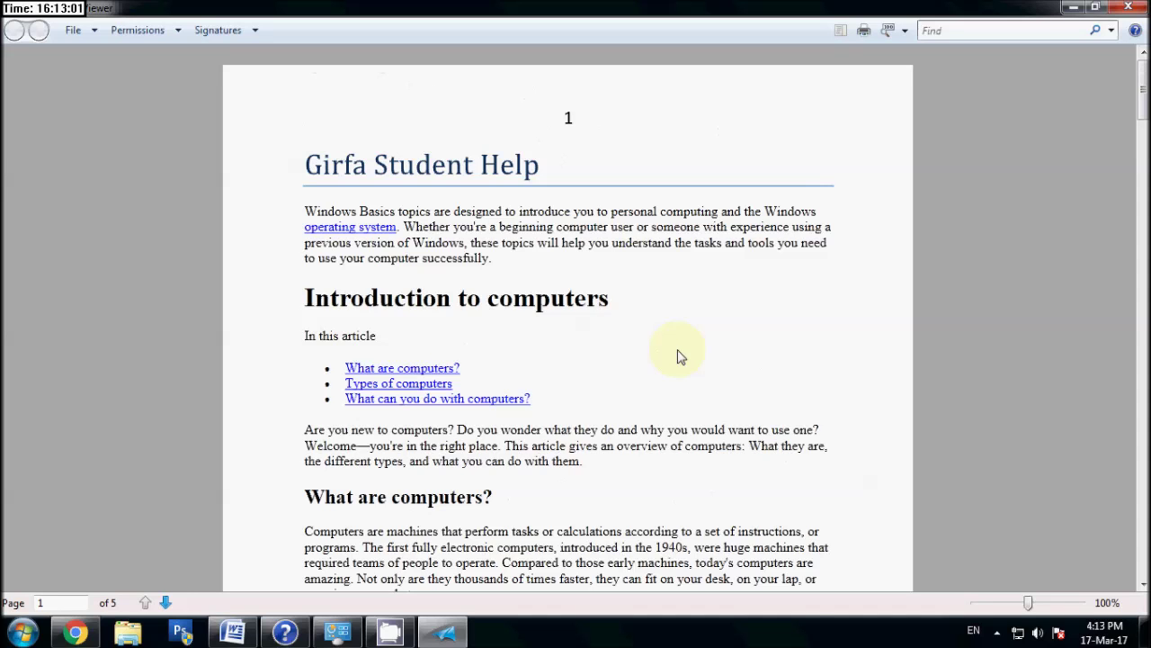
pyautogui.scroll(-3, 660, 401)
pyautogui.scroll(-6, 660, 396)
pyautogui.scroll(-3, 657, 394)
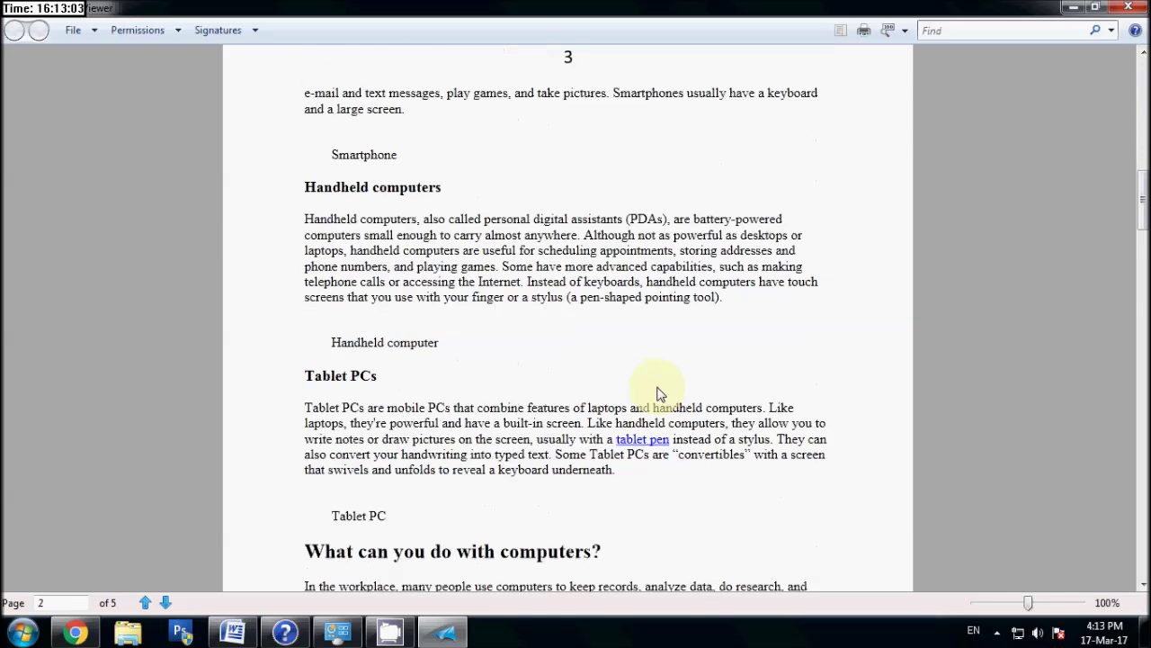
pyautogui.scroll(-3, 658, 394)
pyautogui.scroll(3, 657, 394)
pyautogui.scroll(3, 657, 391)
pyautogui.scroll(2, 657, 390)
pyautogui.scroll(1, 657, 390)
pyautogui.click(1128, 7)
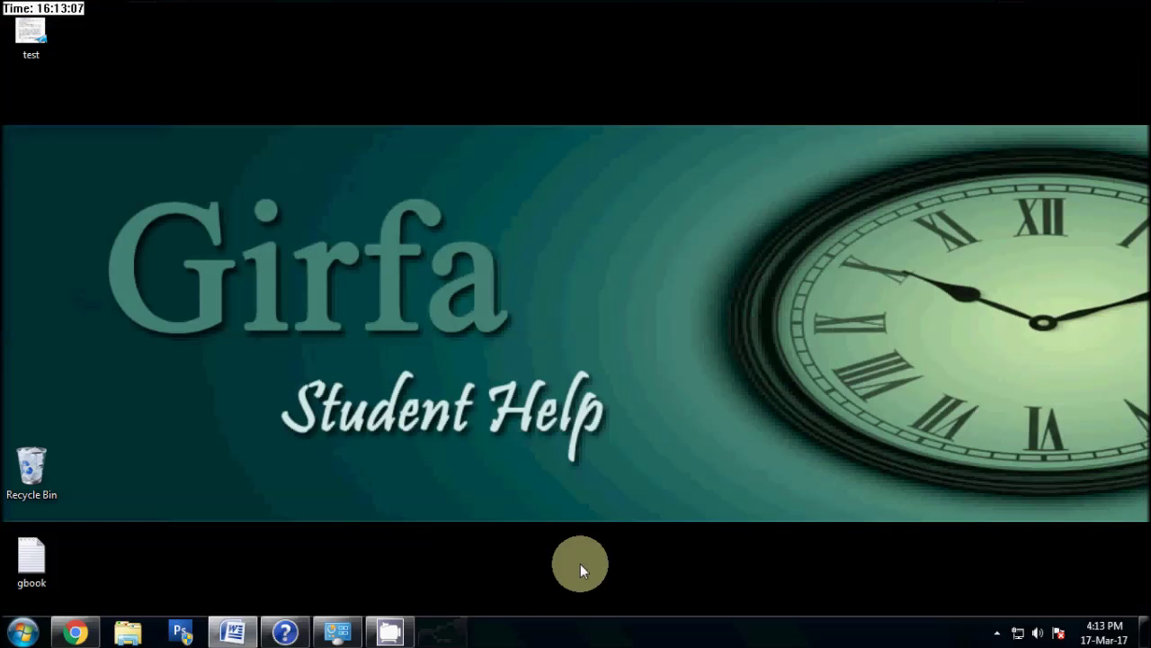
# - Print the whole document to XPS with 4 pages per sheet
pyautogui.click(234, 634)
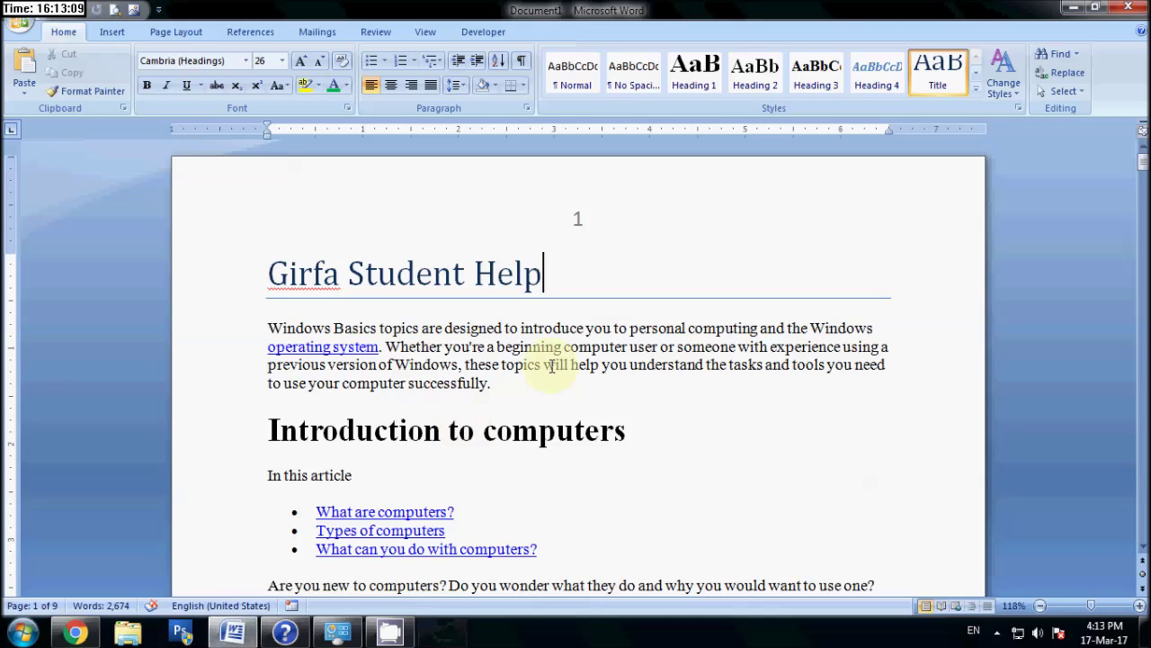
pyautogui.hotkey('ctrl', 'p')
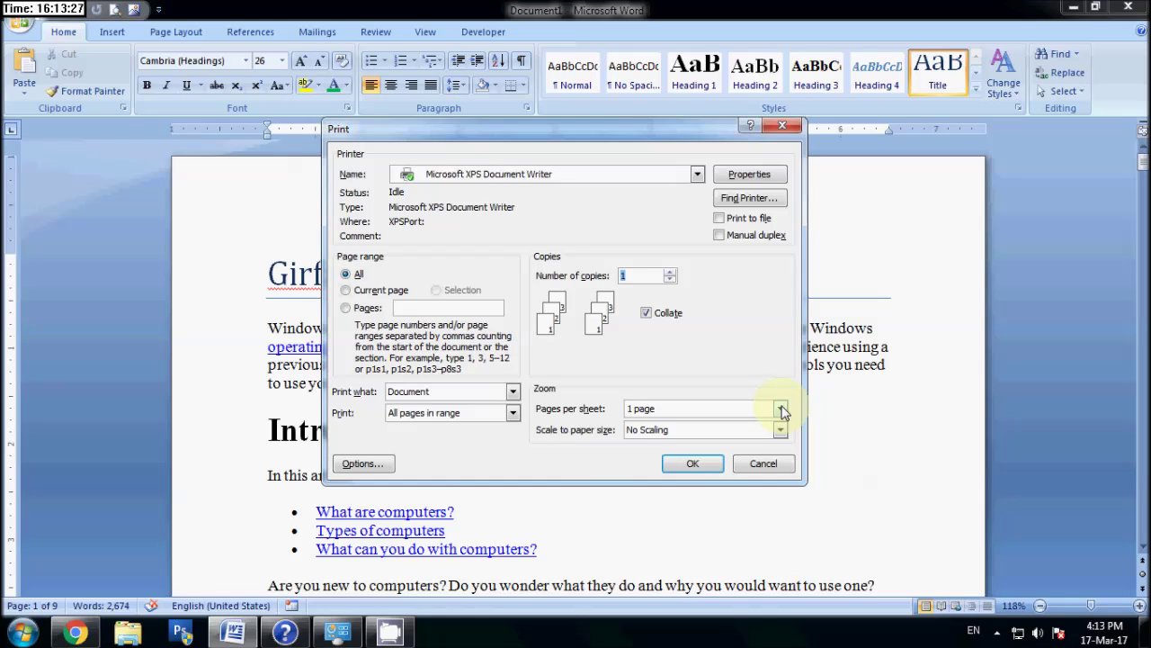
pyautogui.click(781, 409)
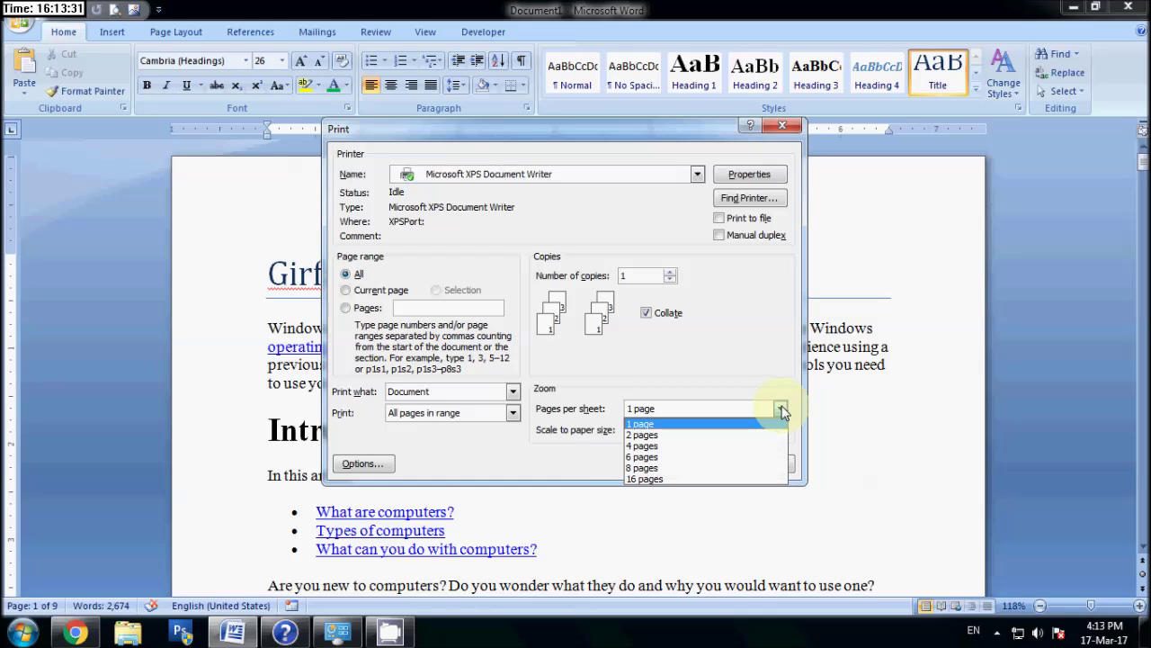
pyautogui.click(747, 447)
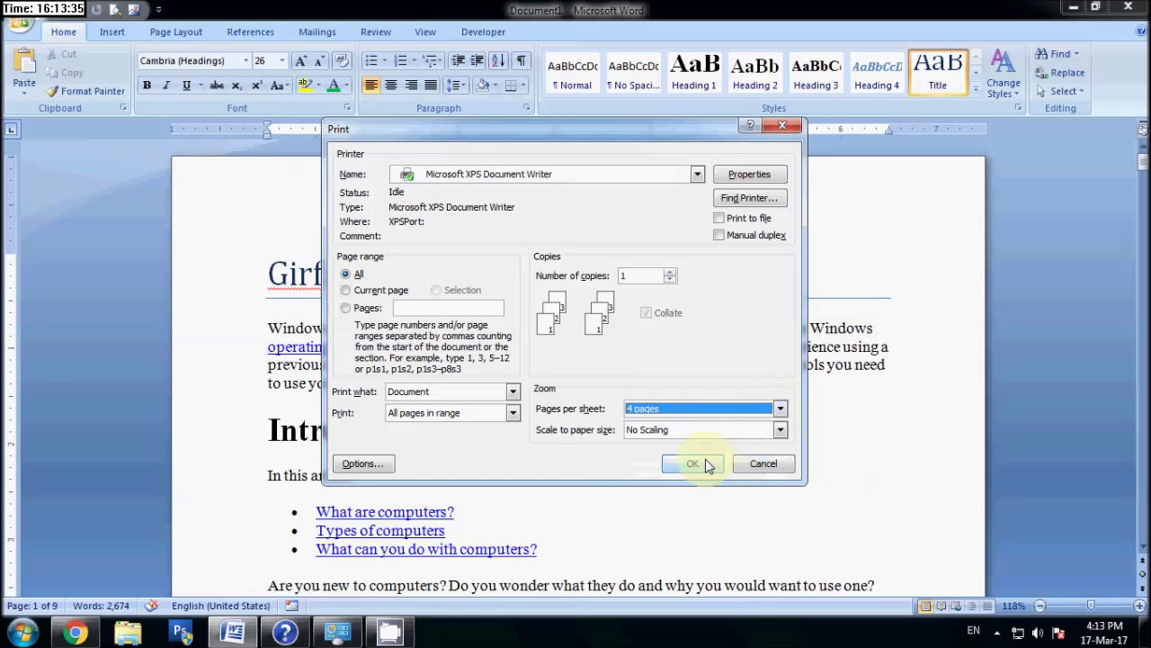
pyautogui.click(706, 465)
# - Save the output over the existing test.xps and open it in XPS Viewer
pyautogui.click(229, 130)
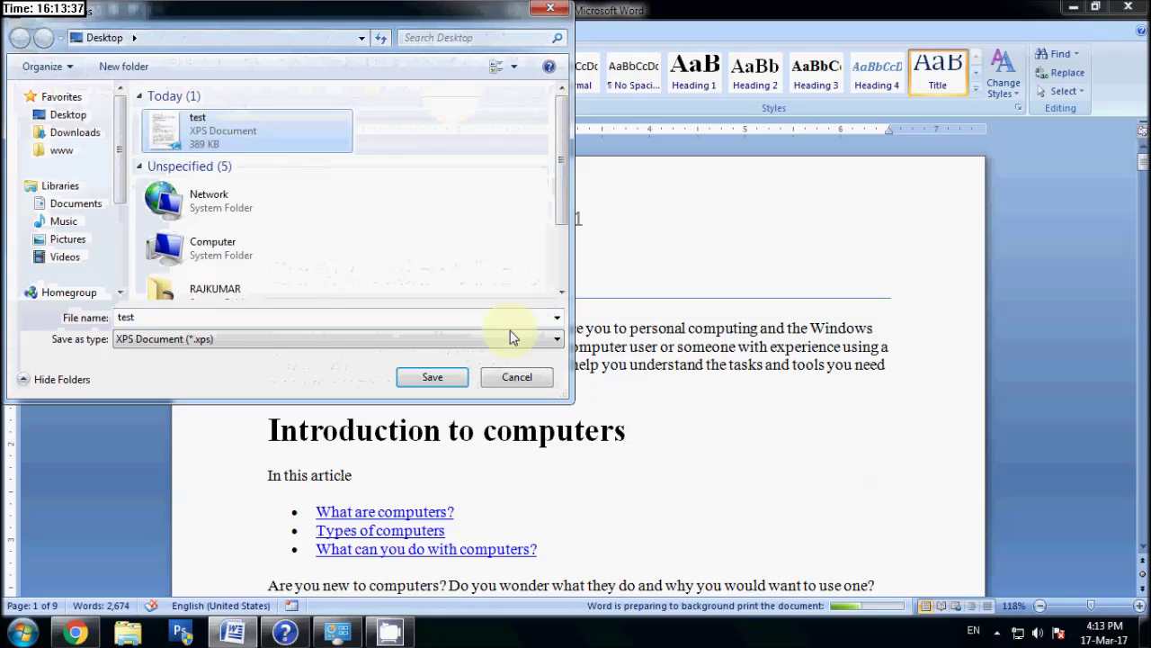
pyautogui.click(456, 376)
pyautogui.click(627, 318)
pyautogui.doubleClick(37, 34)
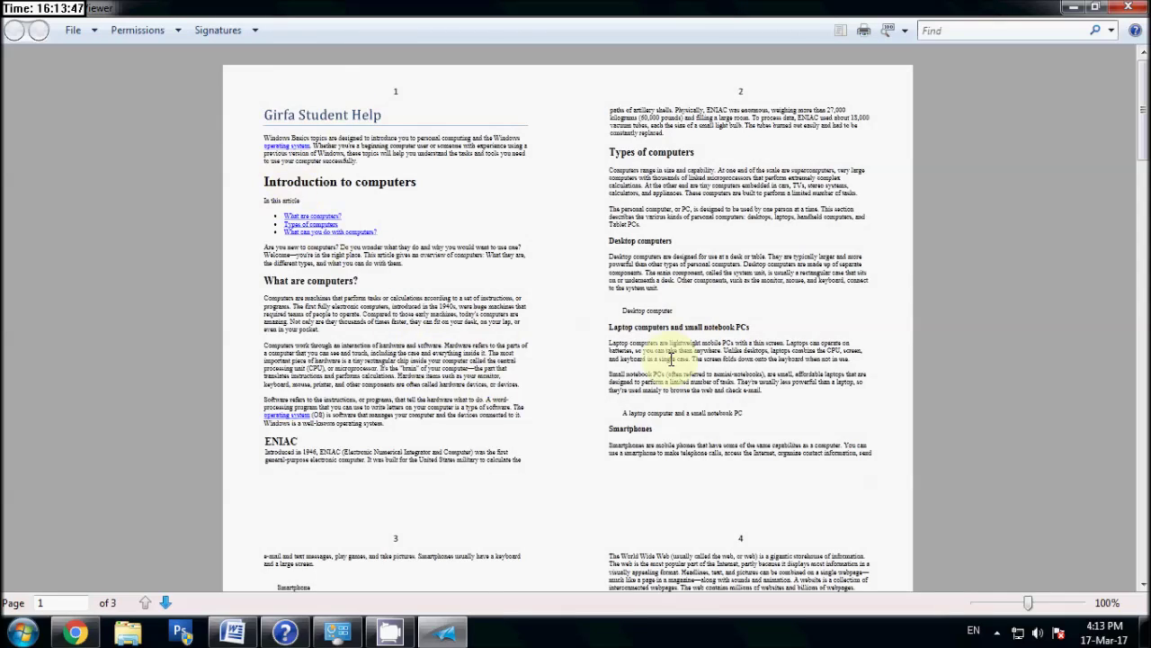
# - Scroll through the 3-sheet, 4-pages-per-sheet test.xps printout, then close XPS Viewer
pyautogui.scroll(-5, 663, 390)
pyautogui.scroll(2, 795, 374)
pyautogui.scroll(3, 791, 375)
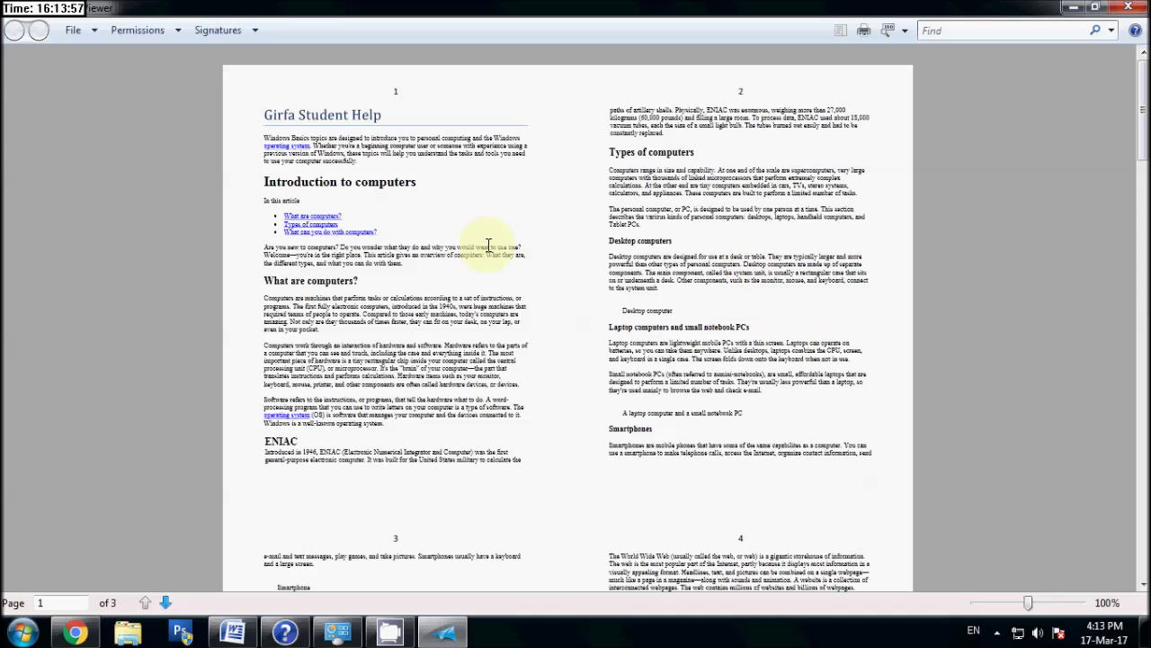
pyautogui.click(1128, 7)
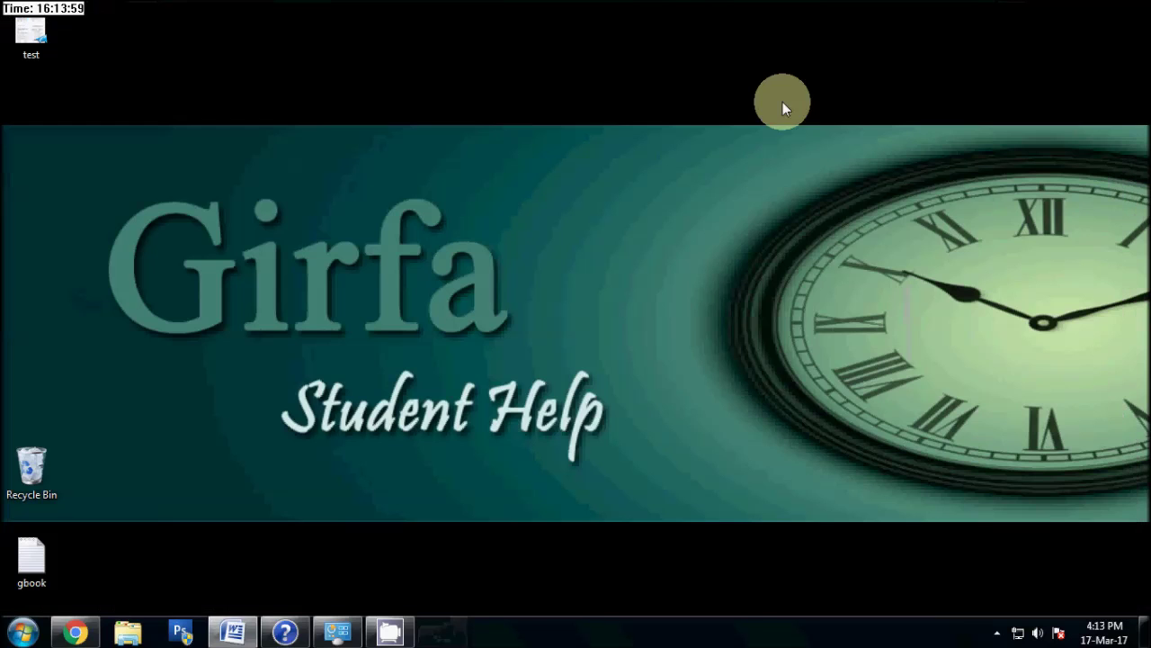
# - Review the Scale to paper size choices in Word's Print dialog, leaving the document unscaled
pyautogui.click(241, 629)
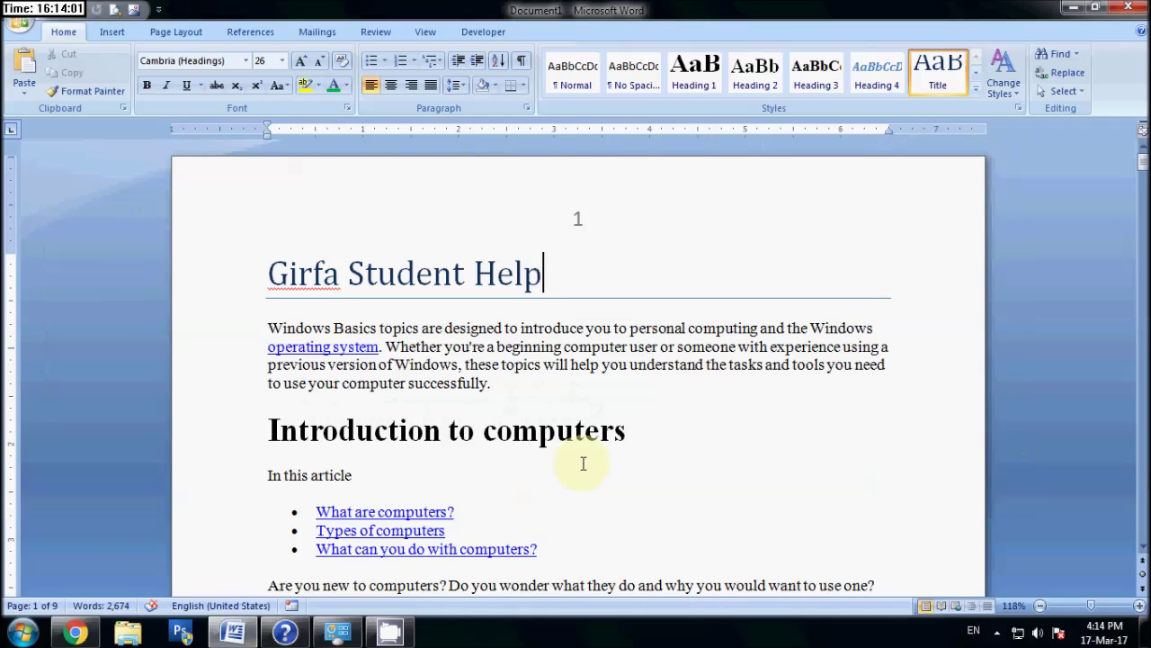
pyautogui.hotkey('ctrl', 'p')
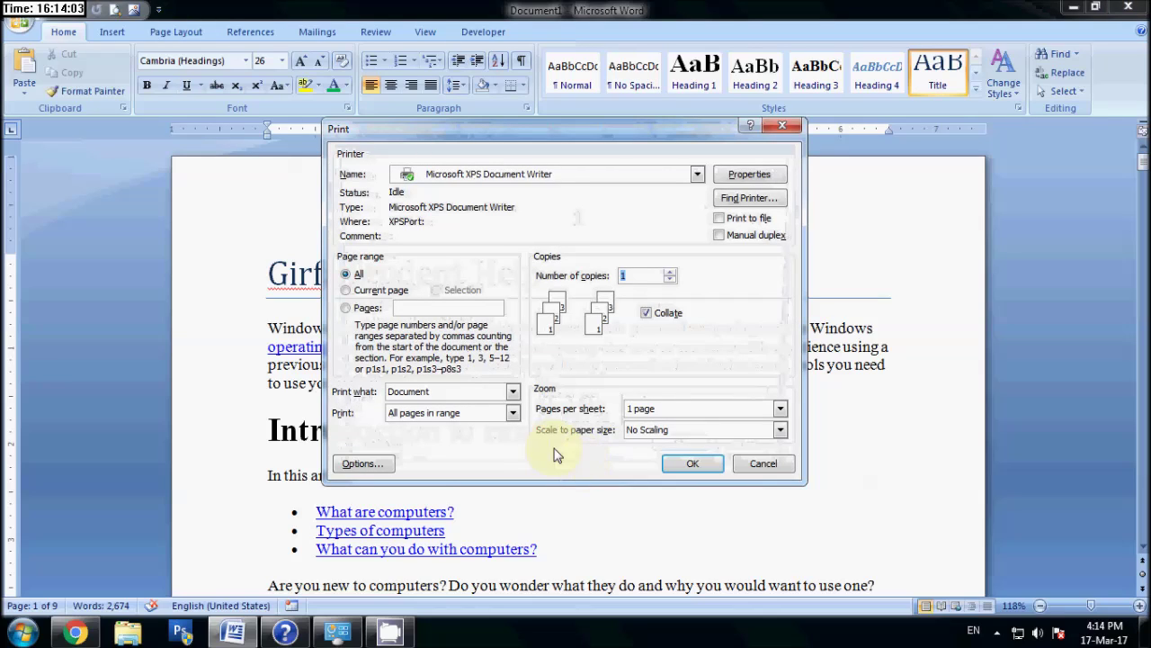
pyautogui.click(696, 430)
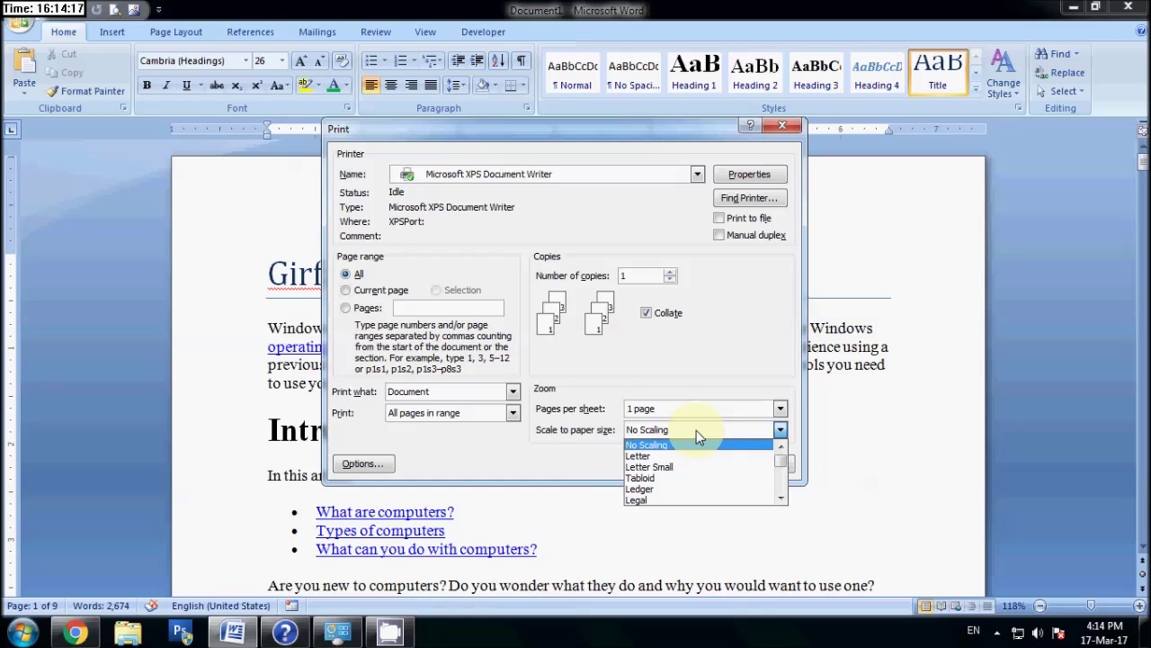
pyautogui.click(696, 430)
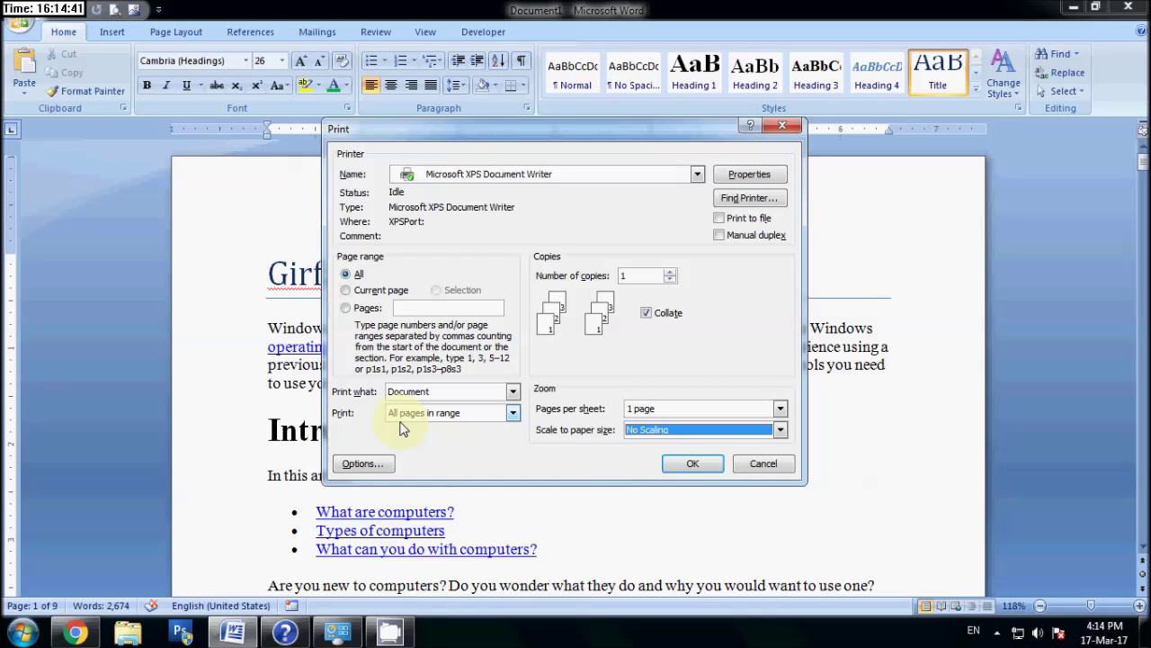
# - Keep printing all pages in range, then cancel the XPS save
pyautogui.click(402, 415)
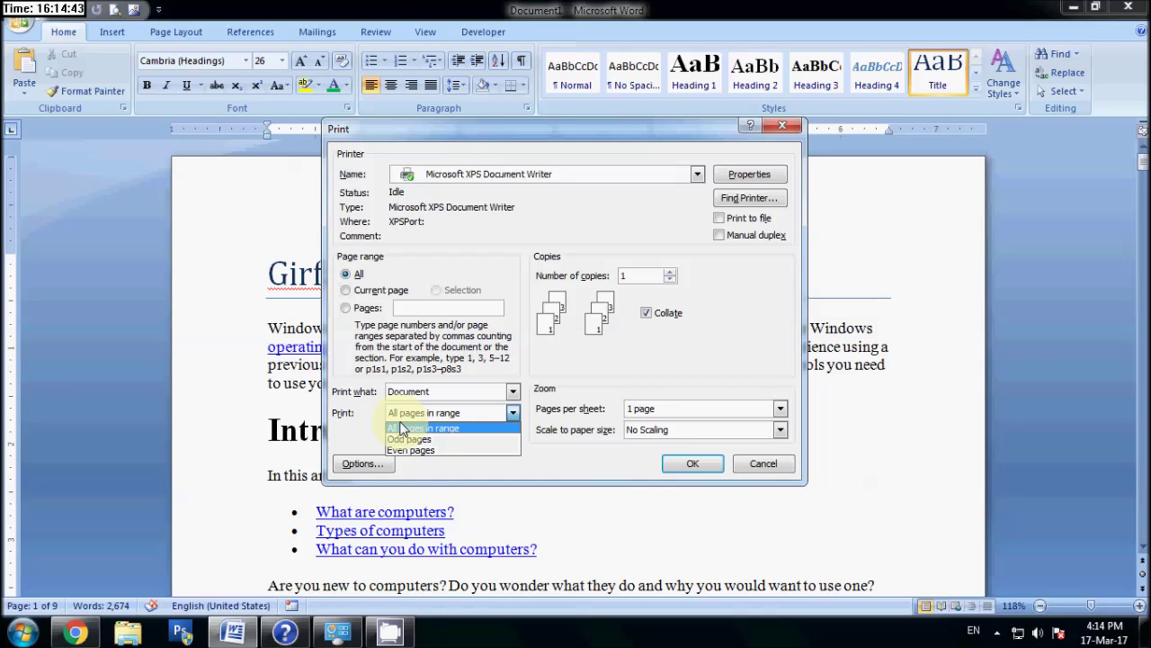
pyautogui.click(402, 429)
pyautogui.click(687, 473)
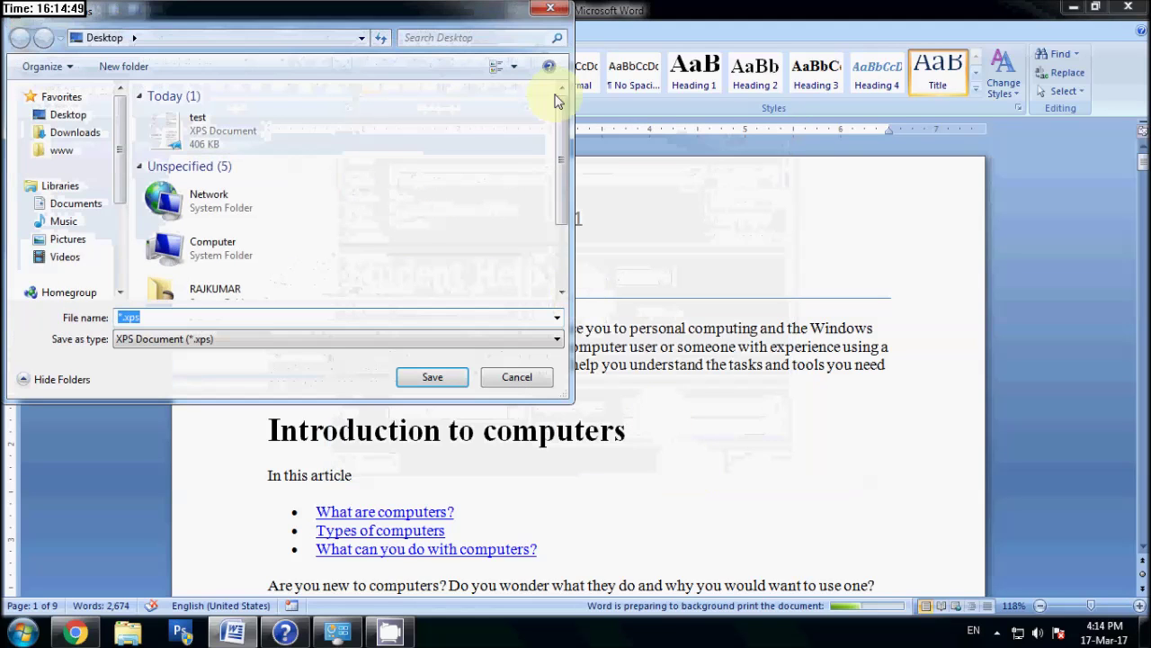
pyautogui.click(551, 13)
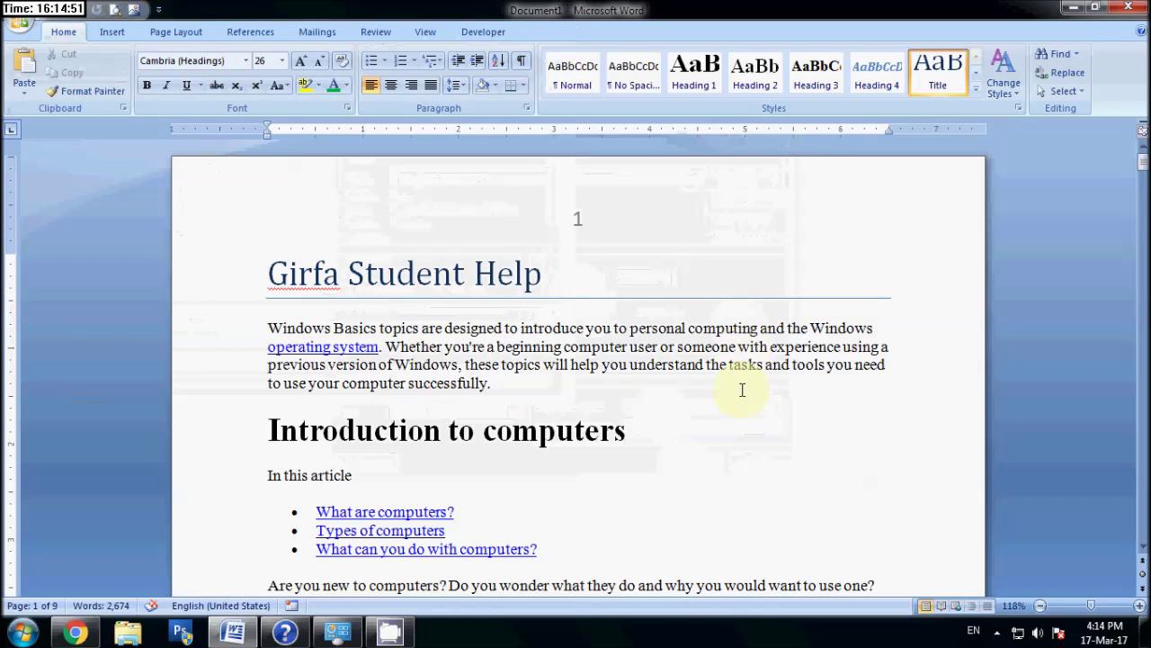